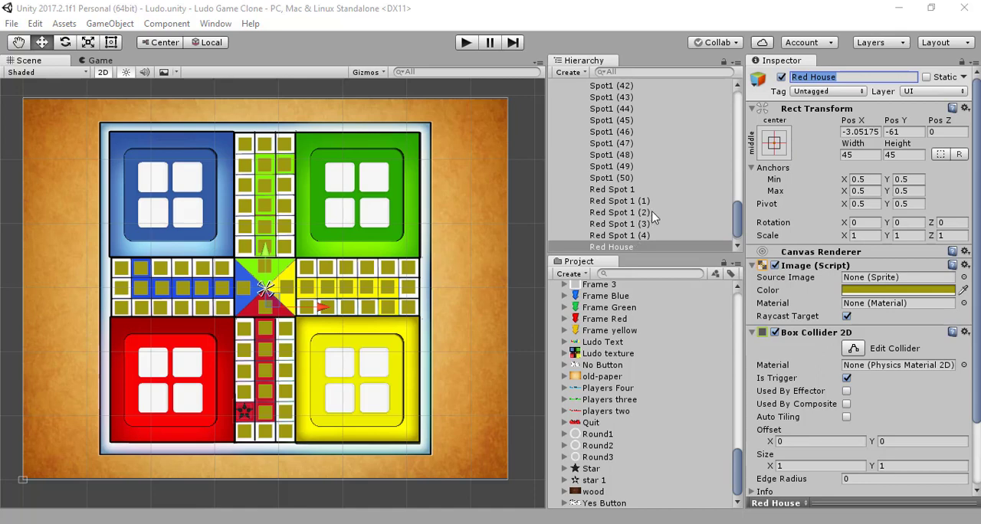
{"action": "scroll", "coordinate": [652, 219], "scroll_direction": "up", "scroll_amount": 4}
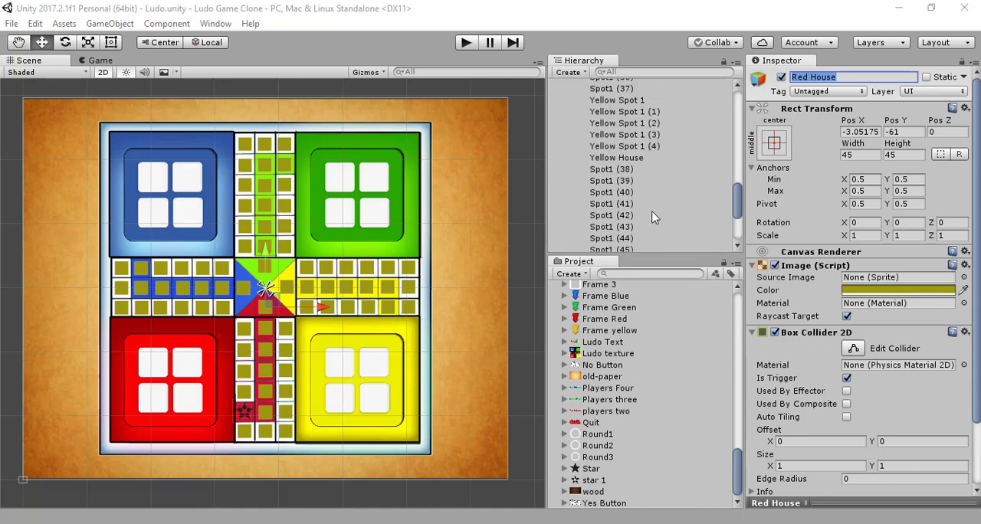
{"action": "scroll", "coordinate": [652, 218], "scroll_direction": "up", "scroll_amount": 4}
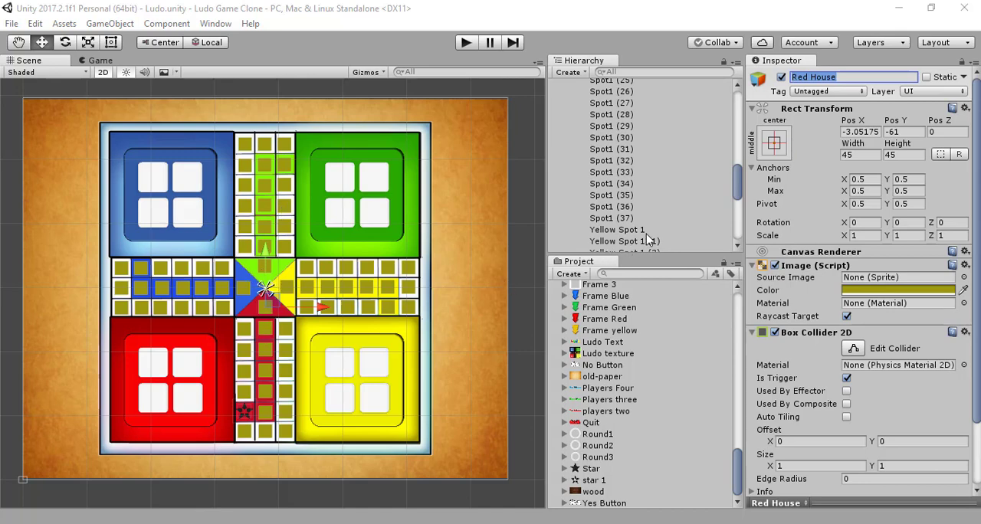
{"action": "scroll", "coordinate": [644, 236], "scroll_direction": "down", "scroll_amount": 5}
{"action": "scroll", "coordinate": [643, 239], "scroll_direction": "down", "scroll_amount": 3}
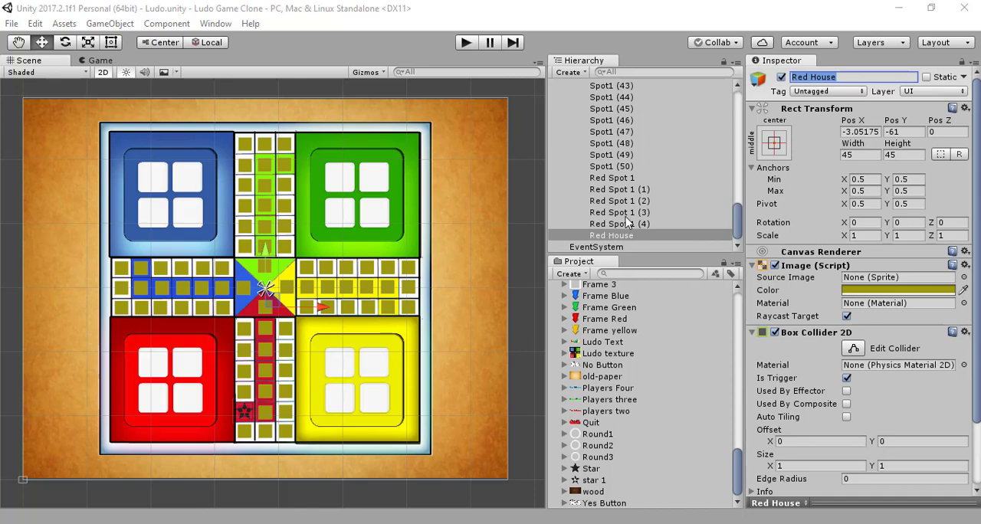
{"action": "scroll", "coordinate": [627, 220], "scroll_direction": "up", "scroll_amount": 8}
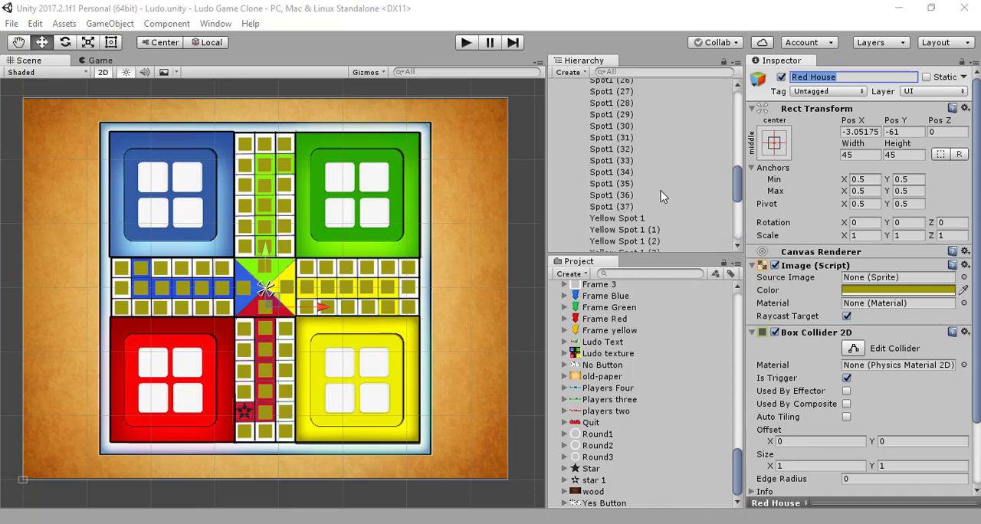
{"action": "scroll", "coordinate": [675, 190], "scroll_direction": "up", "scroll_amount": 15}
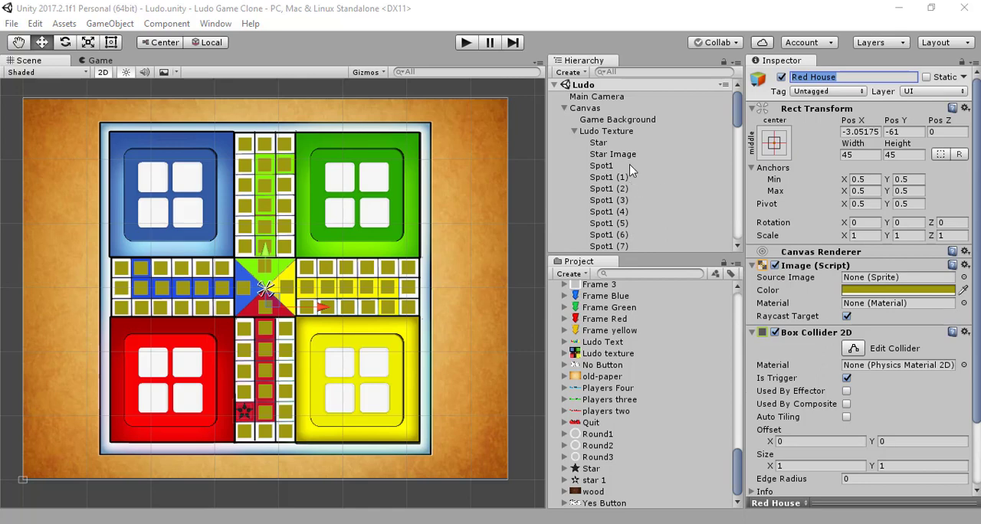
- Make all board spot and house images from Spot1 through Red House fully transparent by setting their colour alpha to 0
{"action": "left_click", "coordinate": [613, 144]}
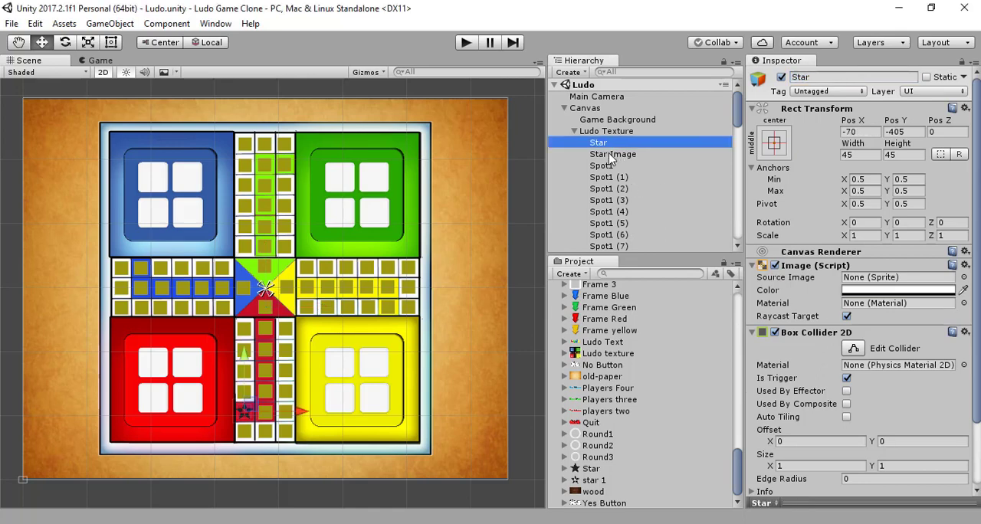
{"action": "left_click", "coordinate": [606, 153]}
{"action": "left_click", "coordinate": [606, 144]}
{"action": "left_click", "coordinate": [602, 166]}
{"action": "scroll", "coordinate": [618, 205], "scroll_direction": "down", "scroll_amount": 10}
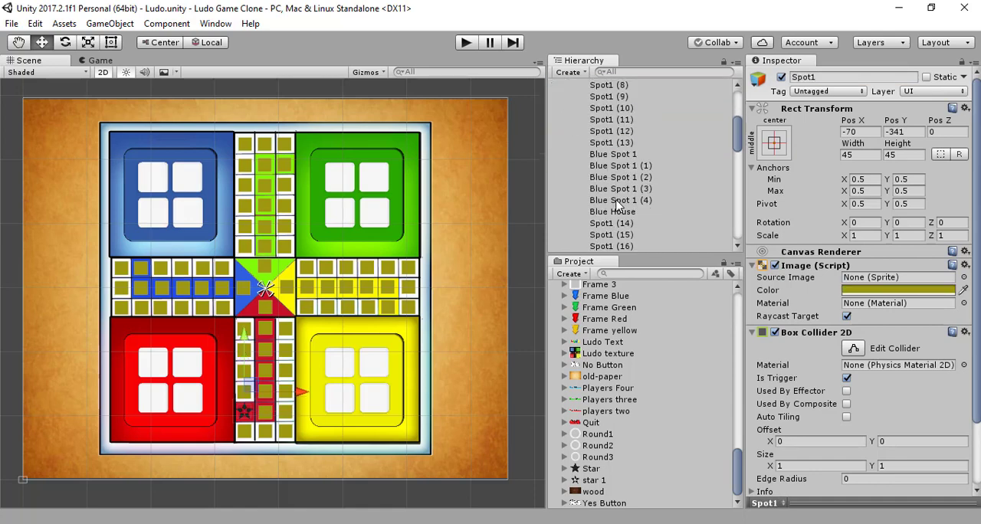
{"action": "scroll", "coordinate": [617, 205], "scroll_direction": "down", "scroll_amount": 10}
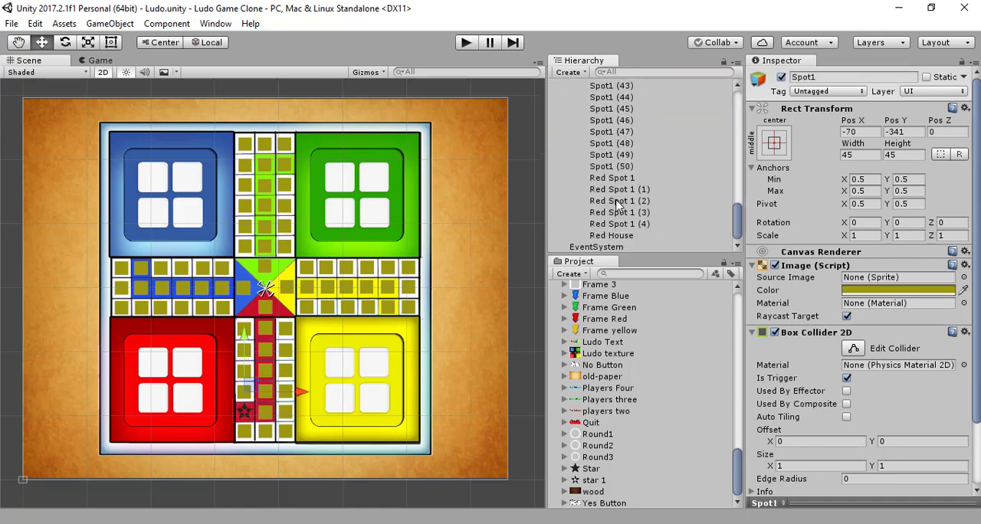
{"action": "left_click", "coordinate": [622, 236], "text": "shift"}
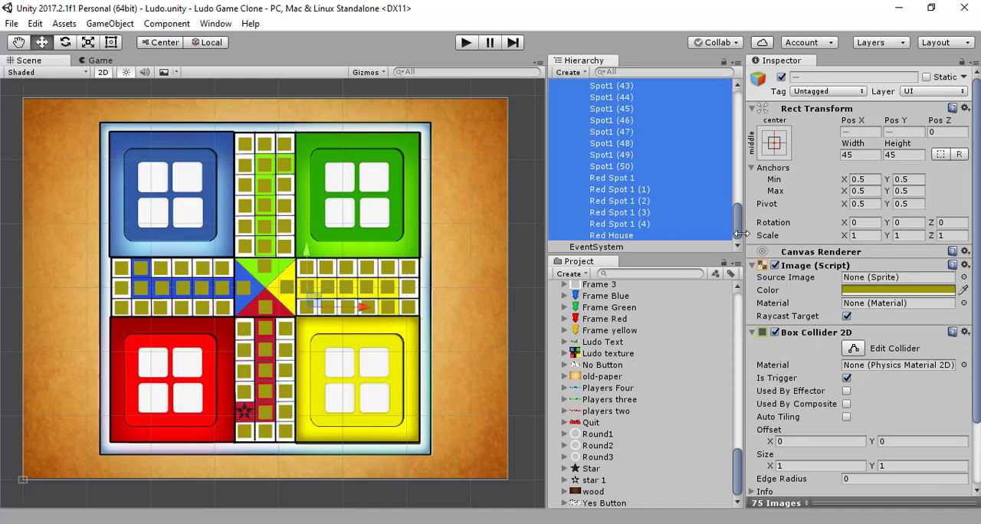
{"action": "left_click", "coordinate": [888, 290]}
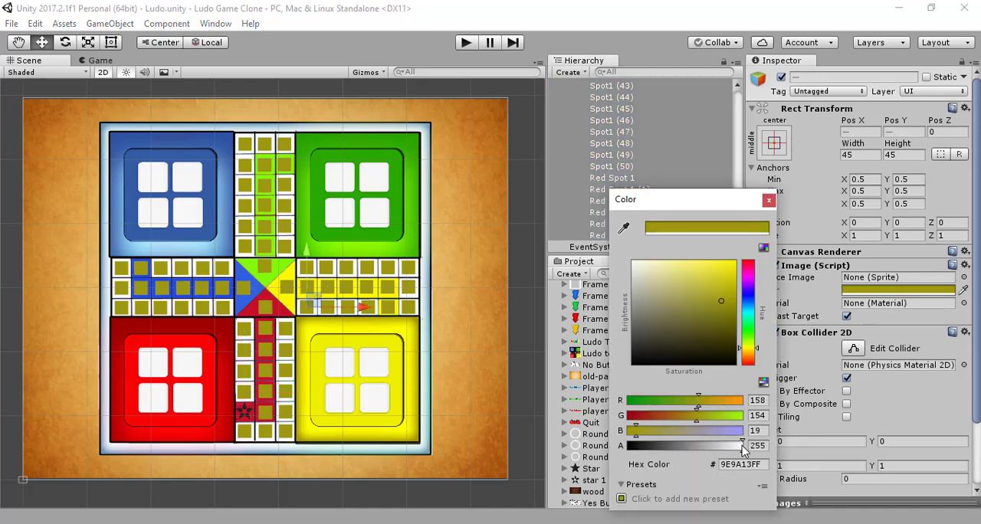
{"action": "left_click_drag", "start_coordinate": [740, 446], "coordinate": [627, 446]}
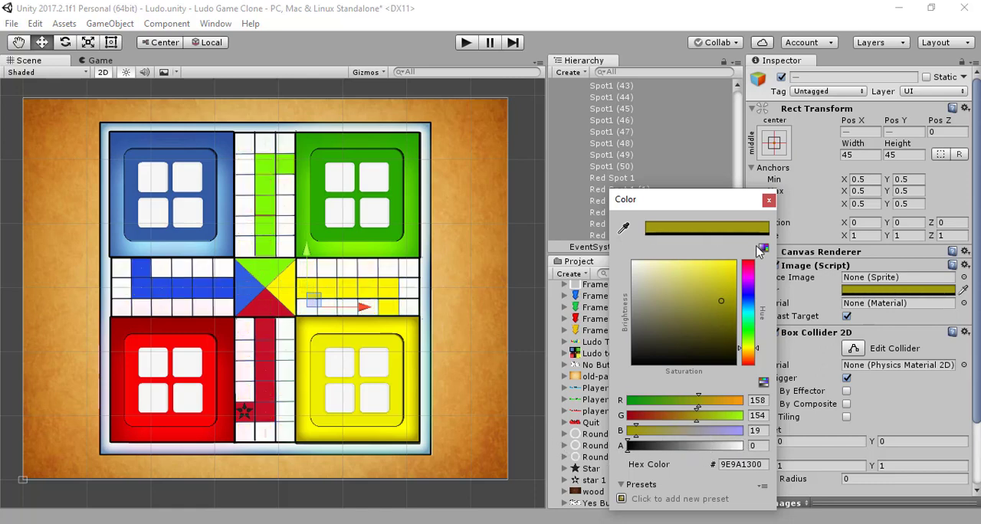
{"action": "left_click", "coordinate": [768, 200]}
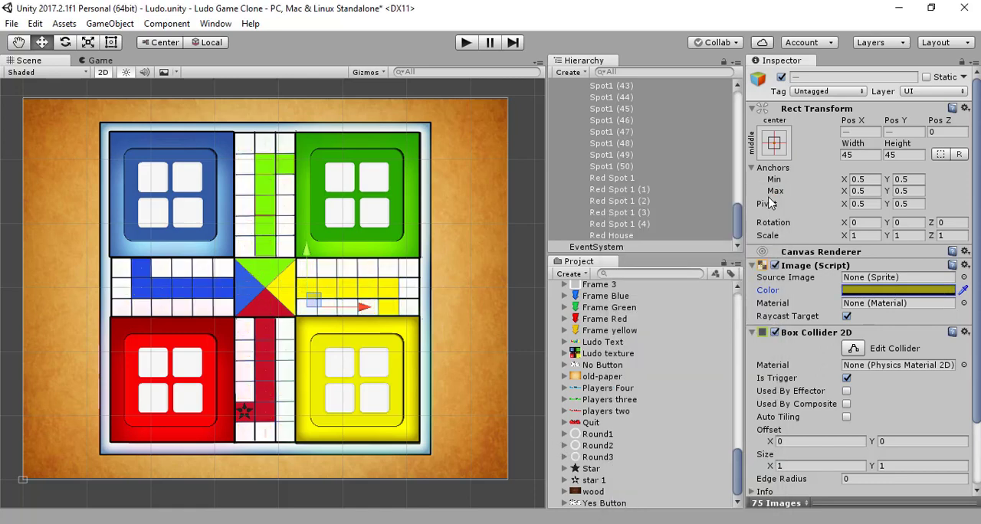
{"action": "left_click", "coordinate": [630, 189]}
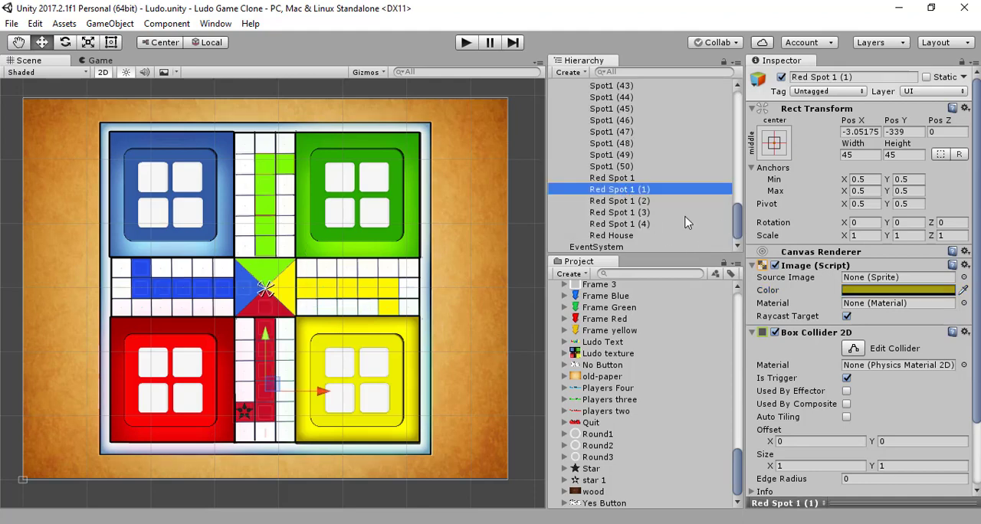
{"action": "scroll", "coordinate": [685, 222], "scroll_direction": "up", "scroll_amount": 5}
{"action": "scroll", "coordinate": [685, 222], "scroll_direction": "down", "scroll_amount": 3}
{"action": "scroll", "coordinate": [686, 223], "scroll_direction": "up", "scroll_amount": 3}
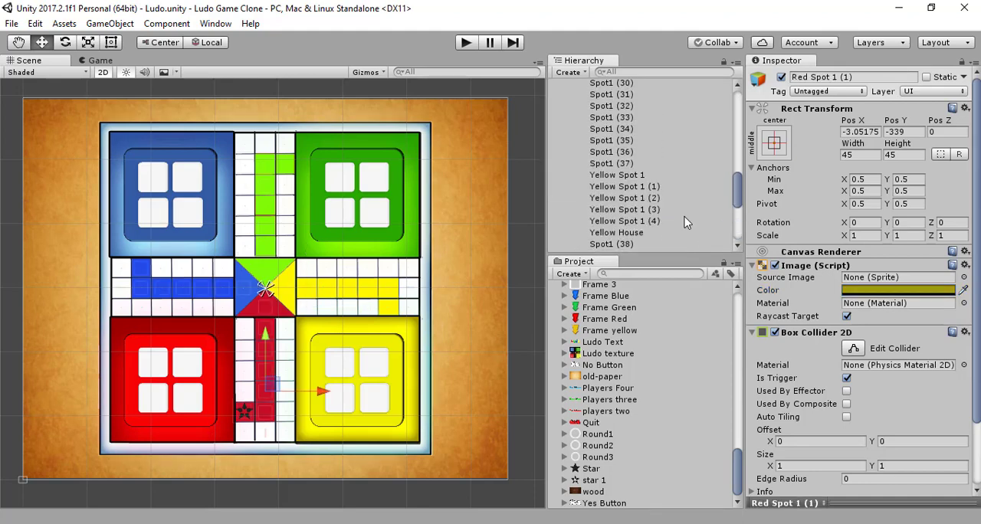
{"action": "scroll", "coordinate": [686, 222], "scroll_direction": "down", "scroll_amount": 5}
{"action": "scroll", "coordinate": [685, 222], "scroll_direction": "down", "scroll_amount": 3}
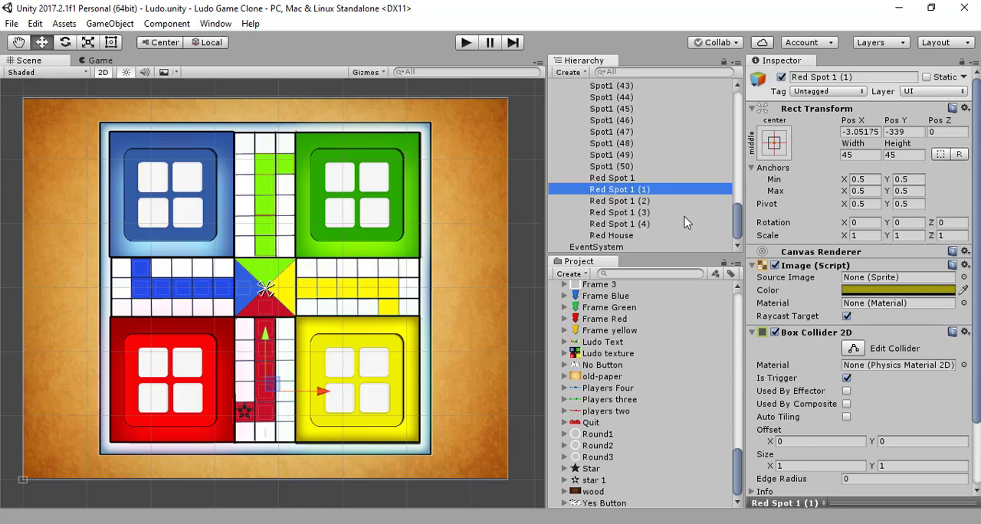
- Move Spot1 (38) through Spot1 (50) directly below Spot1 (37) in the hierarchy, ahead of the yellow spots
{"action": "scroll", "coordinate": [681, 216], "scroll_direction": "up", "scroll_amount": 3}
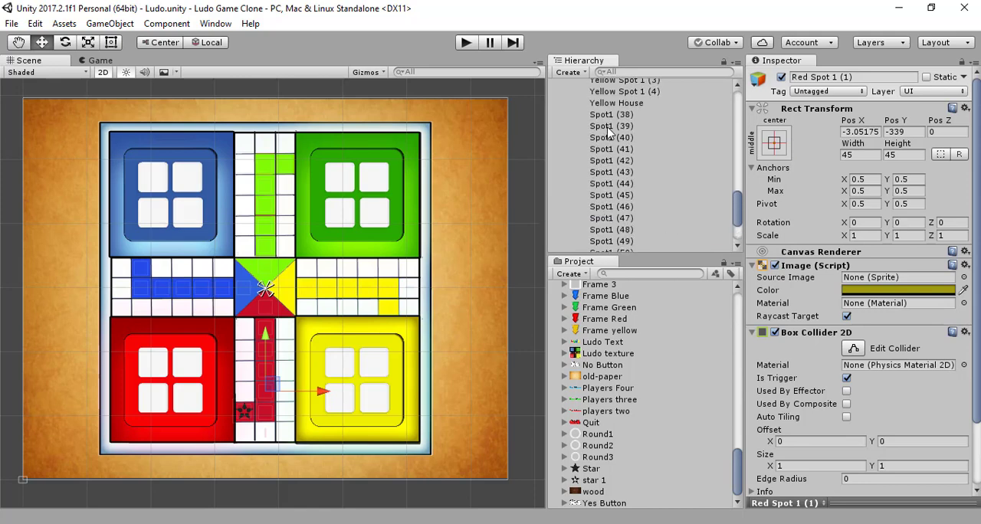
{"action": "scroll", "coordinate": [632, 147], "scroll_direction": "up", "scroll_amount": 3}
{"action": "scroll", "coordinate": [630, 150], "scroll_direction": "down", "scroll_amount": 2}
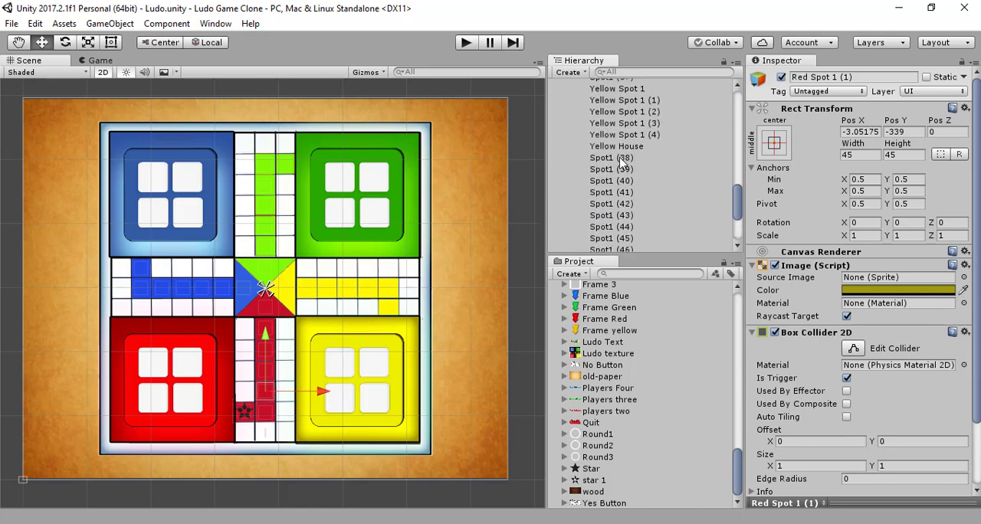
{"action": "left_click", "coordinate": [622, 158], "text": "shift"}
{"action": "left_click", "coordinate": [620, 159]}
{"action": "scroll", "coordinate": [639, 223], "scroll_direction": "down", "scroll_amount": 3}
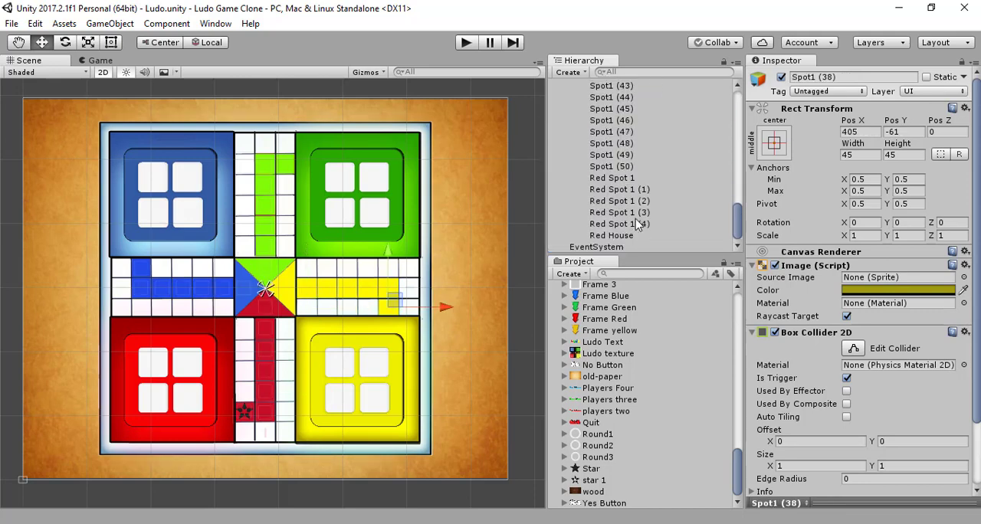
{"action": "left_click", "coordinate": [630, 167], "text": "shift"}
{"action": "scroll", "coordinate": [630, 175], "scroll_direction": "up", "scroll_amount": 8}
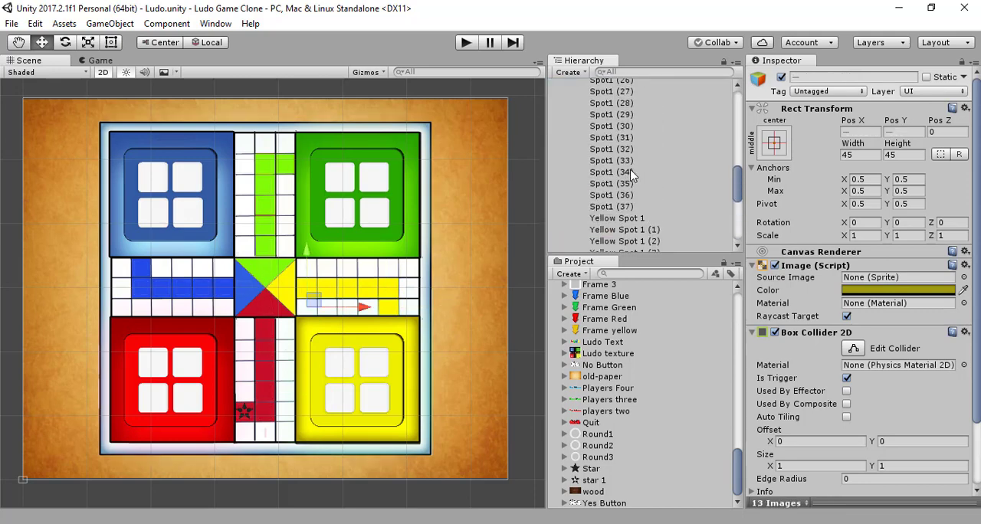
{"action": "scroll", "coordinate": [632, 175], "scroll_direction": "down", "scroll_amount": 4}
{"action": "mouse_move", "coordinate": [633, 162]}
{"action": "left_mouse_down"}
{"action": "mouse_move", "coordinate": [636, 83]}
{"action": "mouse_move", "coordinate": [635, 172]}
{"action": "left_mouse_up"}
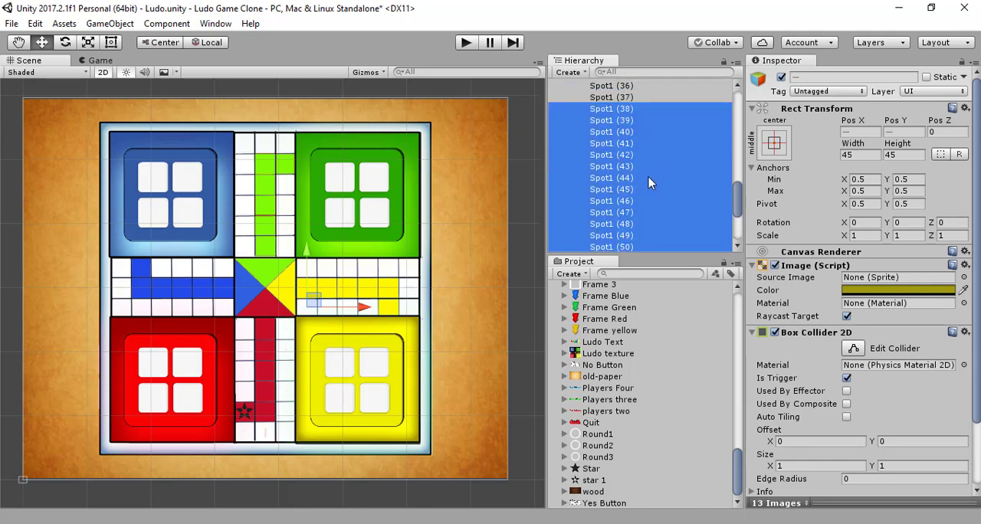
{"action": "left_click", "coordinate": [648, 178]}
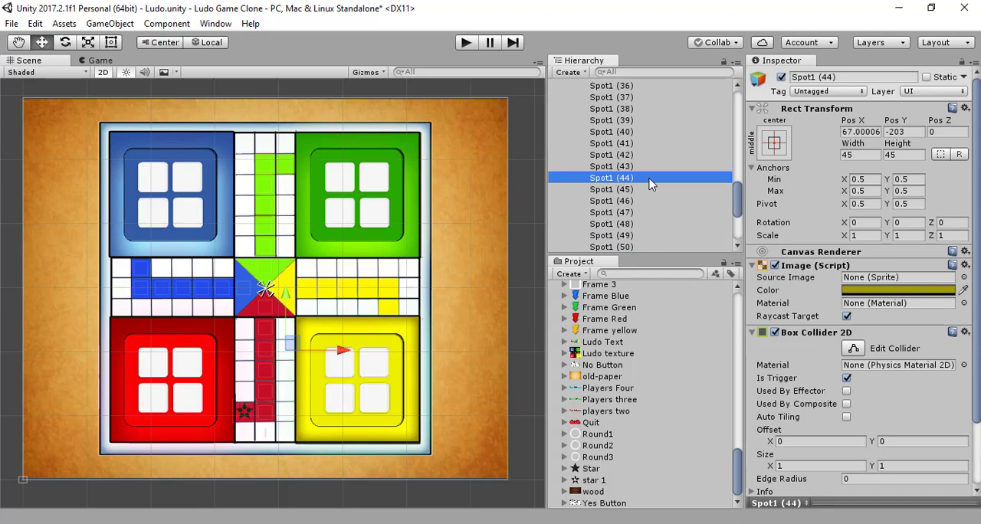
- Move Spot1 (25) through Spot1 (50) directly below Spot1 (24) in the hierarchy, ahead of the green spots
{"action": "scroll", "coordinate": [648, 184], "scroll_direction": "down", "scroll_amount": 5}
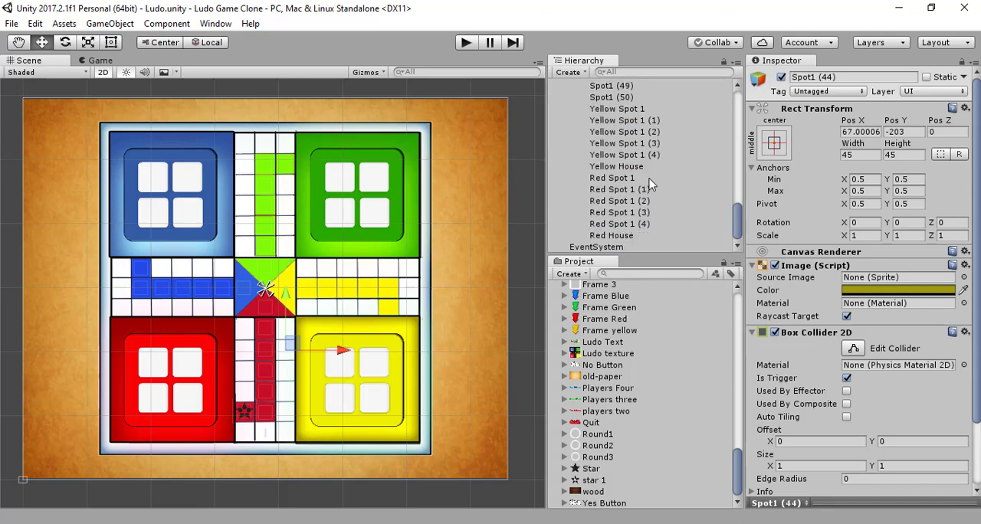
{"action": "scroll", "coordinate": [649, 184], "scroll_direction": "up", "scroll_amount": 10}
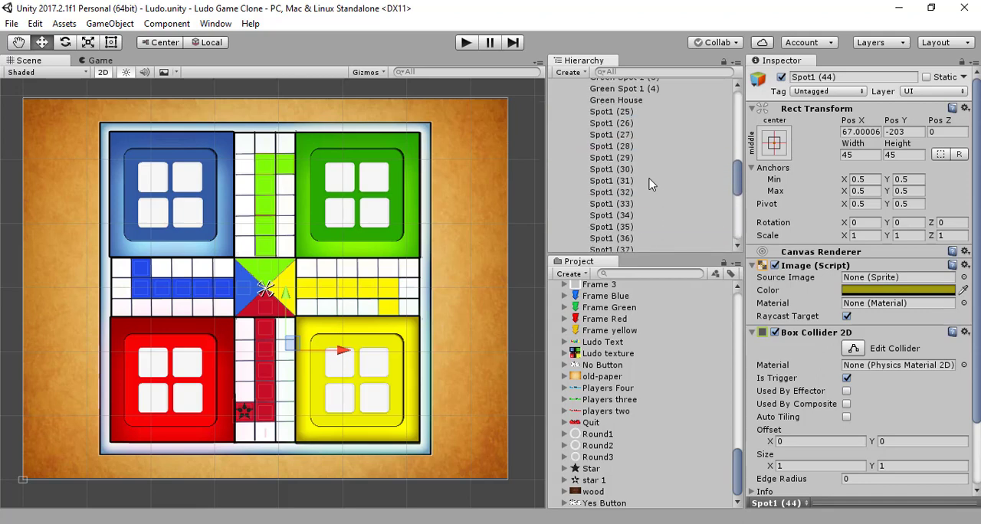
{"action": "scroll", "coordinate": [648, 184], "scroll_direction": "up", "scroll_amount": 2}
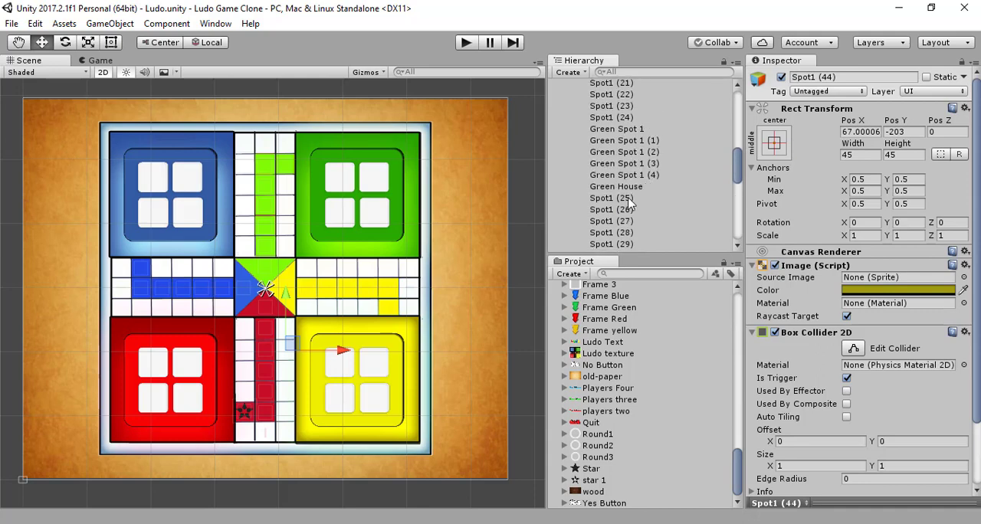
{"action": "scroll", "coordinate": [629, 201], "scroll_direction": "down", "scroll_amount": 5}
{"action": "scroll", "coordinate": [629, 200], "scroll_direction": "down", "scroll_amount": 2}
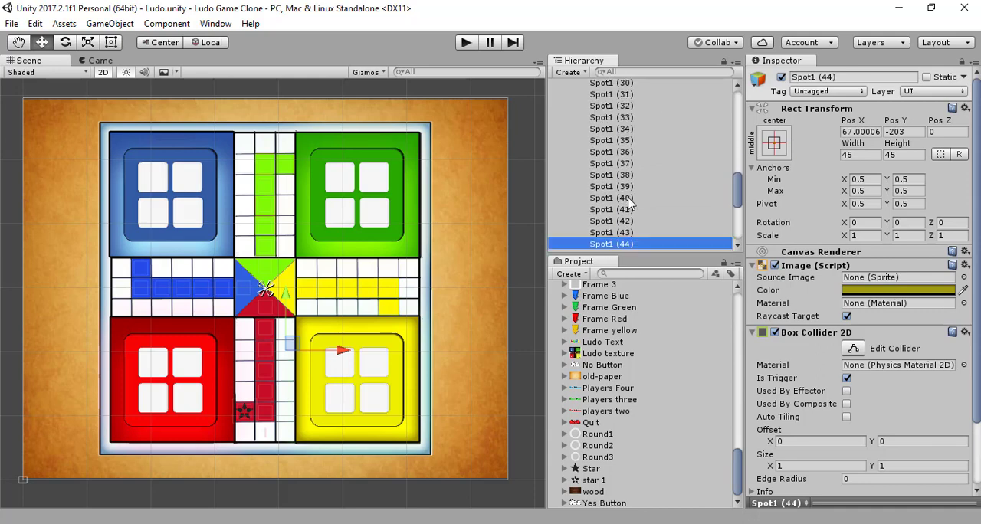
{"action": "scroll", "coordinate": [626, 184], "scroll_direction": "up", "scroll_amount": 5}
{"action": "left_click", "coordinate": [627, 156]}
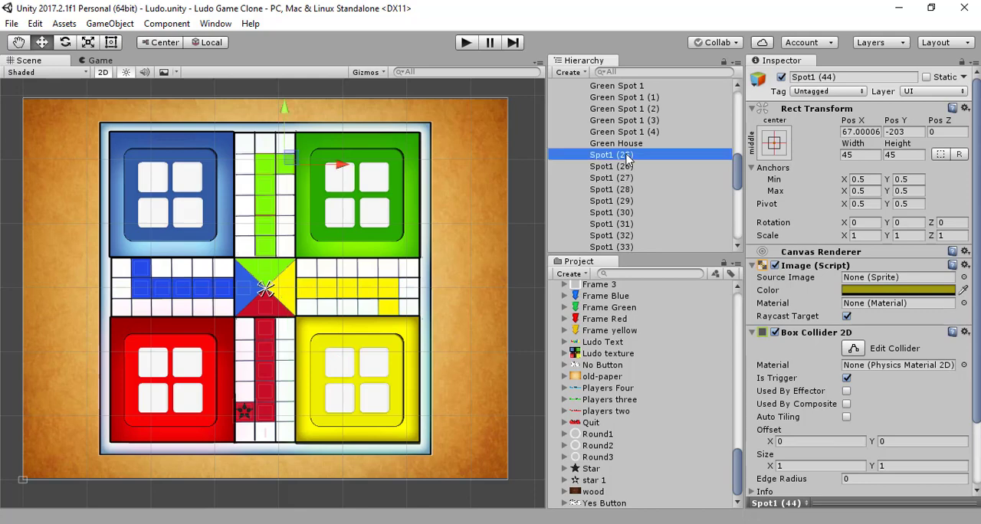
{"action": "scroll", "coordinate": [648, 176], "scroll_direction": "down", "scroll_amount": 8}
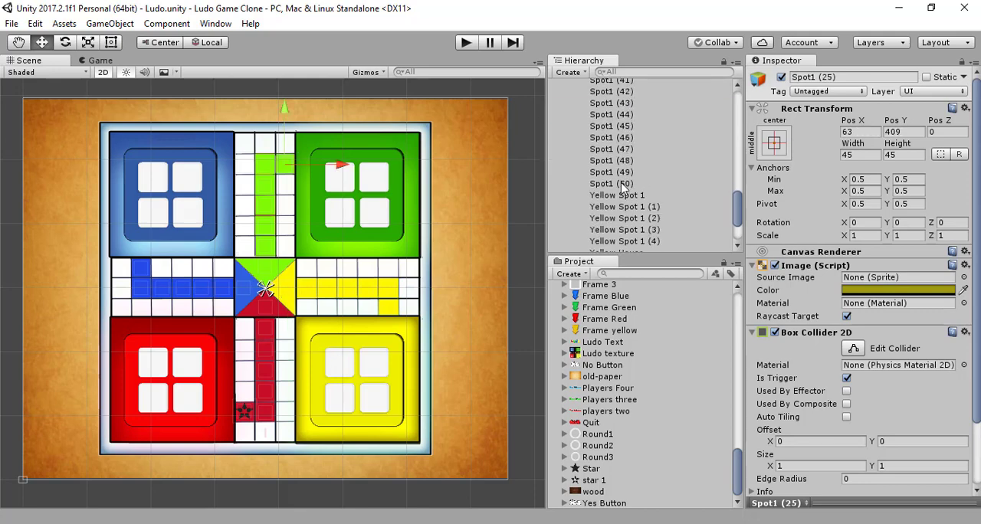
{"action": "left_click", "coordinate": [622, 183], "text": "shift"}
{"action": "scroll", "coordinate": [625, 192], "scroll_direction": "up", "scroll_amount": 9}
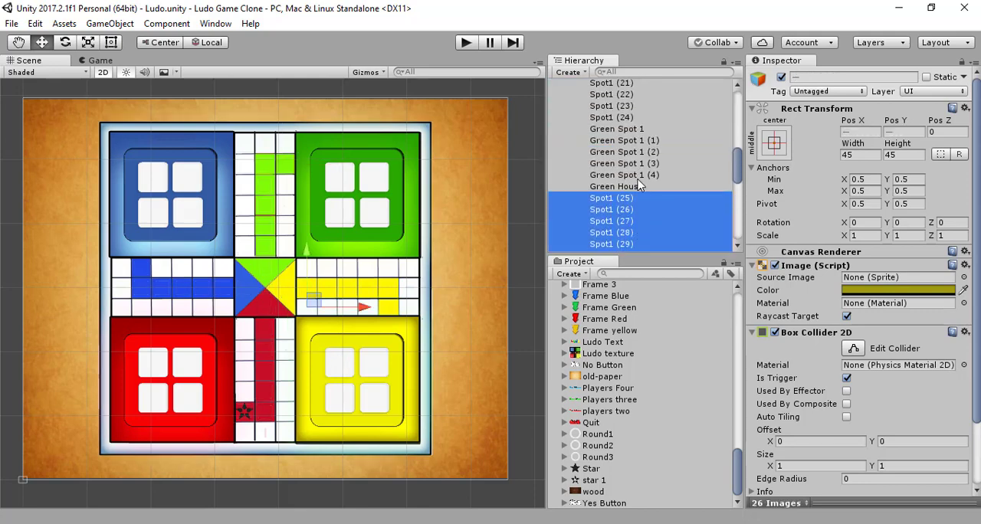
{"action": "left_click_drag", "start_coordinate": [625, 204], "coordinate": [635, 127]}
- Move Spot1 (14) through Spot1 (50) directly below Spot1 (13) in the hierarchy, ahead of the blue spots, and save the scene
{"action": "scroll", "coordinate": [661, 148], "scroll_direction": "up", "scroll_amount": 3}
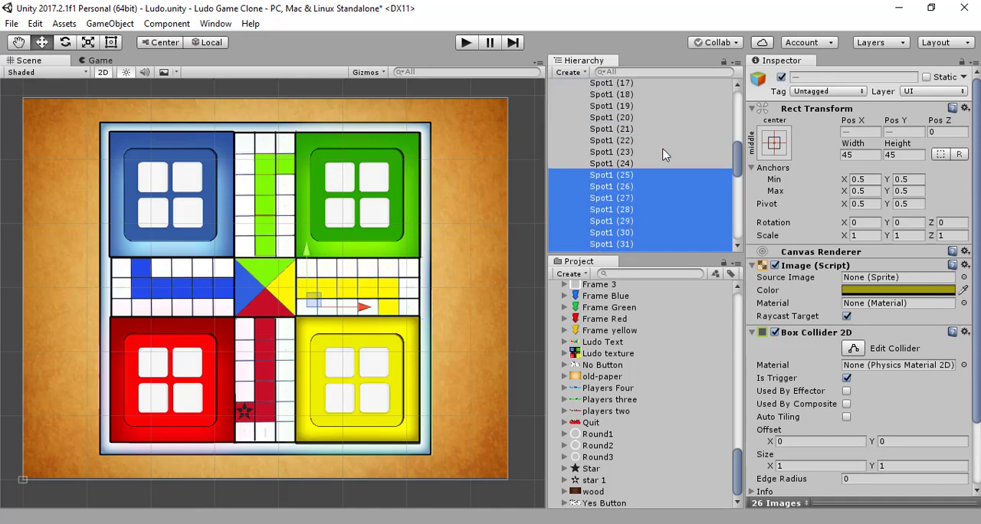
{"action": "scroll", "coordinate": [663, 155], "scroll_direction": "up", "scroll_amount": 5}
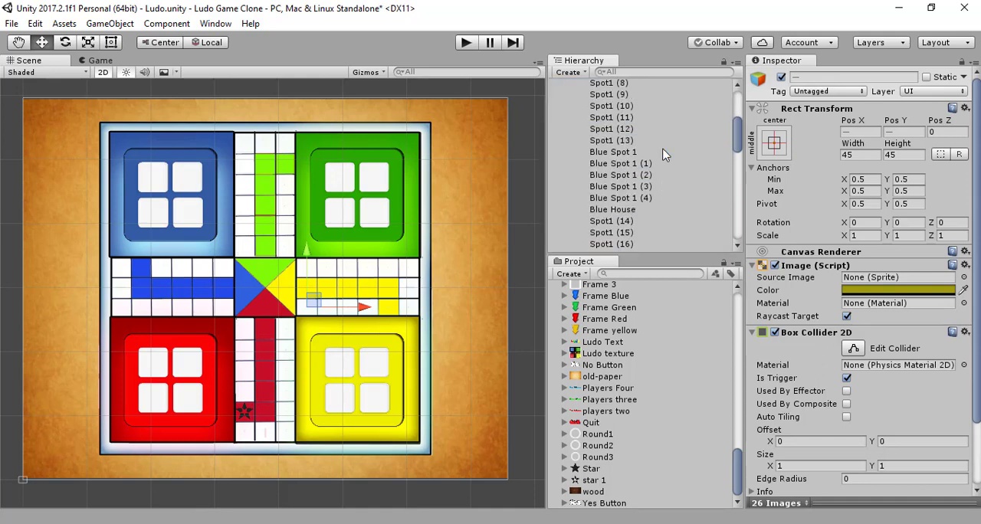
{"action": "left_click", "coordinate": [631, 223]}
{"action": "scroll", "coordinate": [632, 224], "scroll_direction": "down", "scroll_amount": 10}
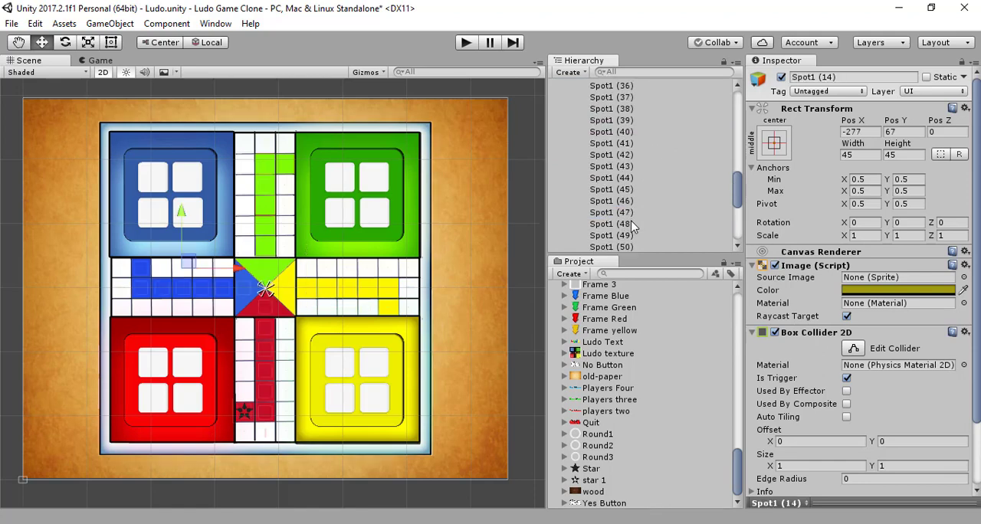
{"action": "scroll", "coordinate": [633, 224], "scroll_direction": "down", "scroll_amount": 3}
{"action": "scroll", "coordinate": [653, 181], "scroll_direction": "down", "scroll_amount": 3}
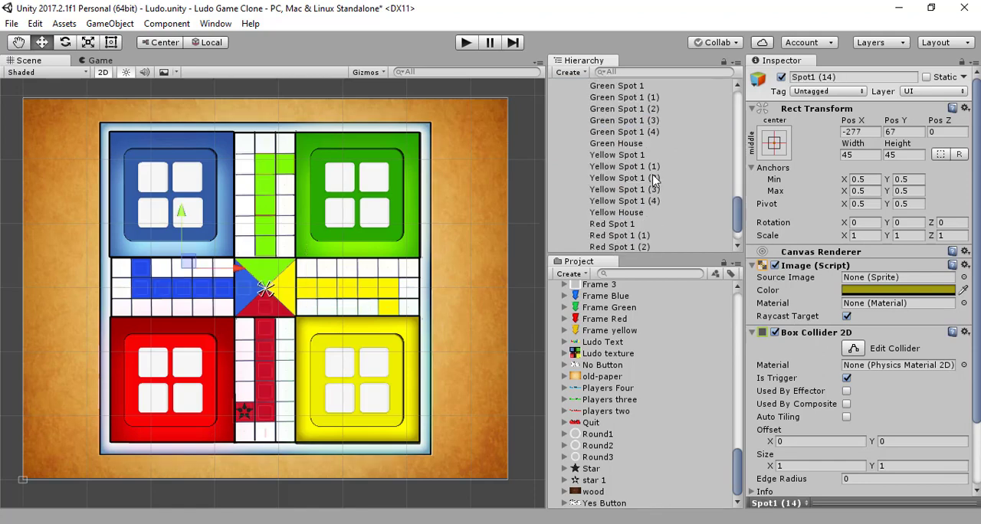
{"action": "scroll", "coordinate": [652, 175], "scroll_direction": "up", "scroll_amount": 3}
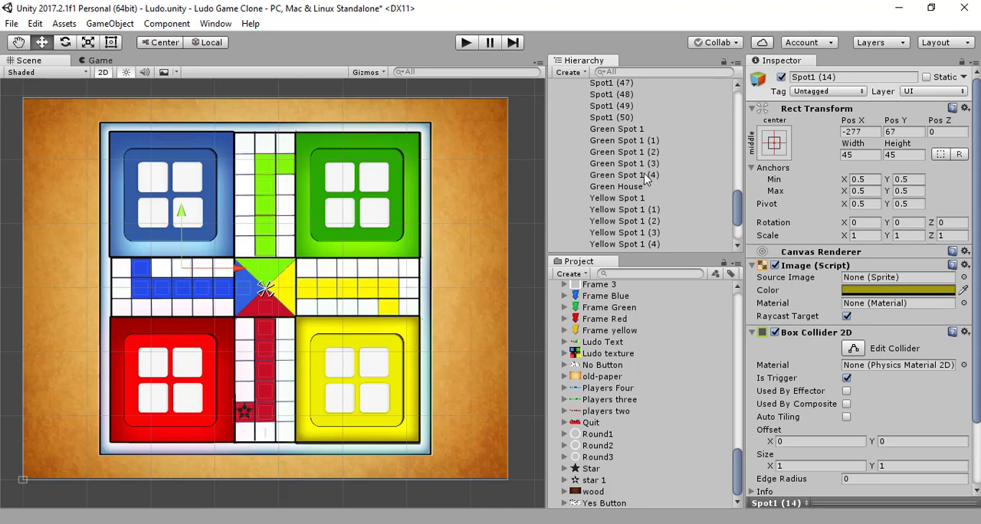
{"action": "left_click", "coordinate": [629, 117], "text": "shift"}
{"action": "scroll", "coordinate": [653, 144], "scroll_direction": "up", "scroll_amount": 10}
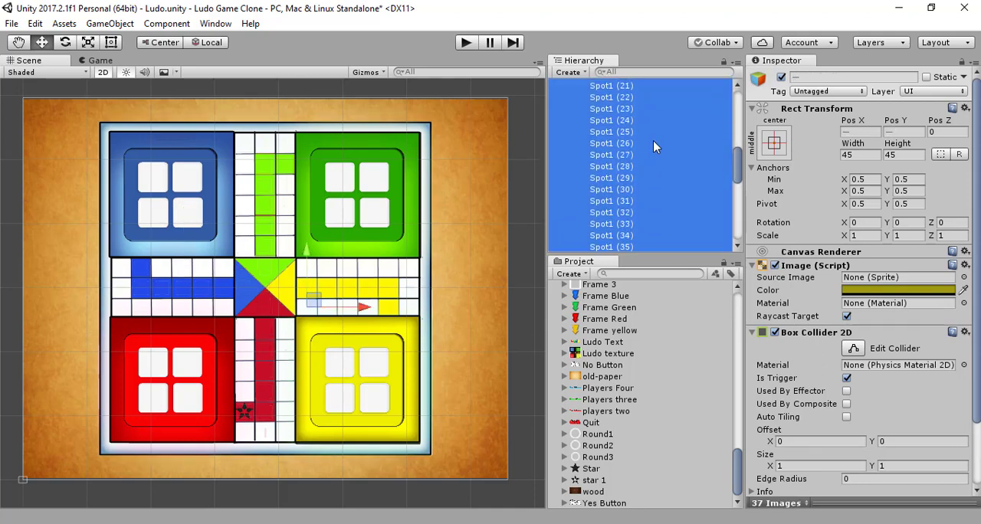
{"action": "scroll", "coordinate": [653, 146], "scroll_direction": "up", "scroll_amount": 8}
{"action": "scroll", "coordinate": [634, 223], "scroll_direction": "down", "scroll_amount": 4}
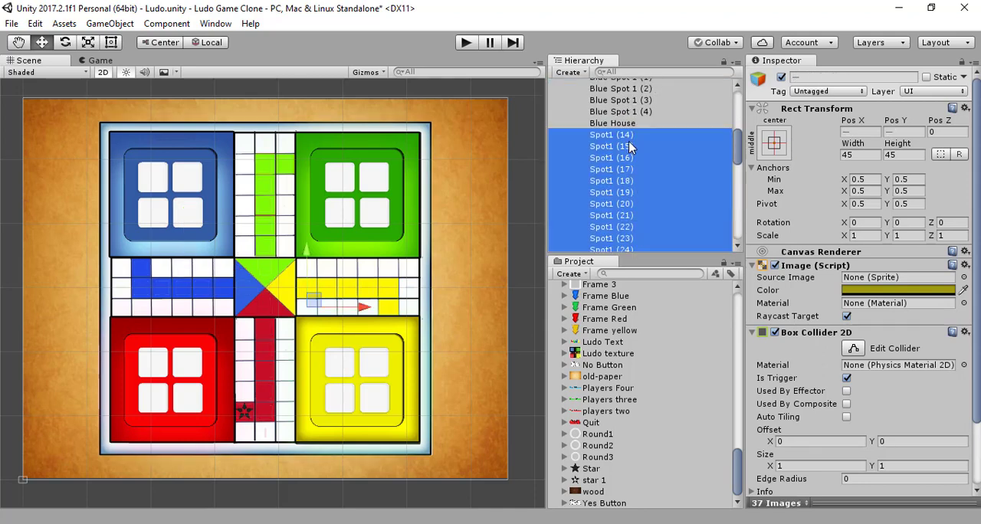
{"action": "mouse_move", "coordinate": [629, 146]}
{"action": "left_mouse_down"}
{"action": "mouse_move", "coordinate": [655, 82]}
{"action": "mouse_move", "coordinate": [649, 147]}
{"action": "mouse_move", "coordinate": [639, 151]}
{"action": "left_mouse_up"}
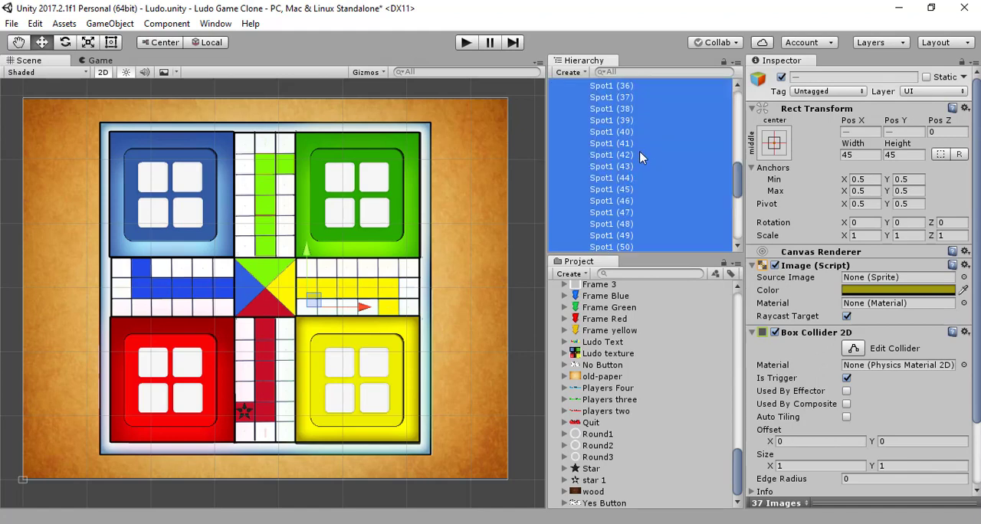
{"action": "scroll", "coordinate": [707, 197], "scroll_direction": "down", "scroll_amount": 5}
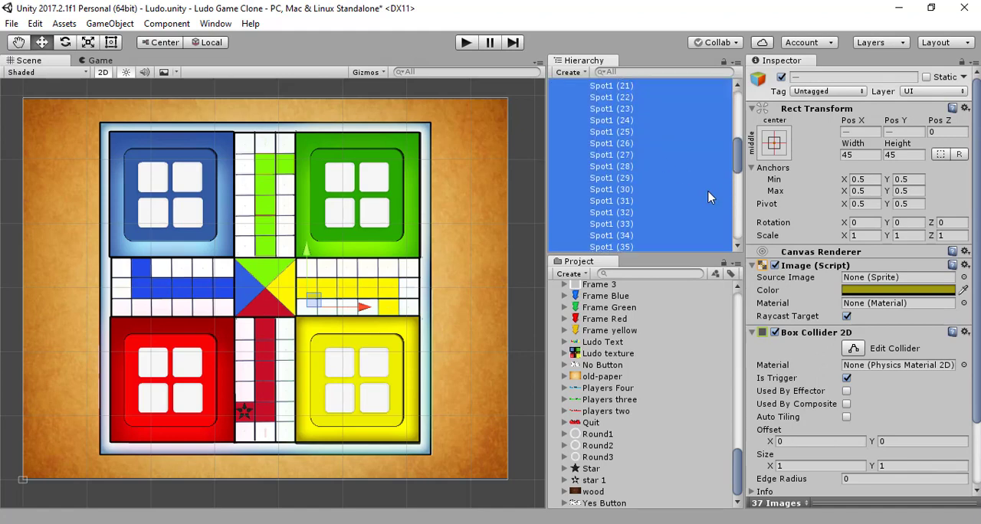
{"action": "scroll", "coordinate": [707, 197], "scroll_direction": "up", "scroll_amount": 8}
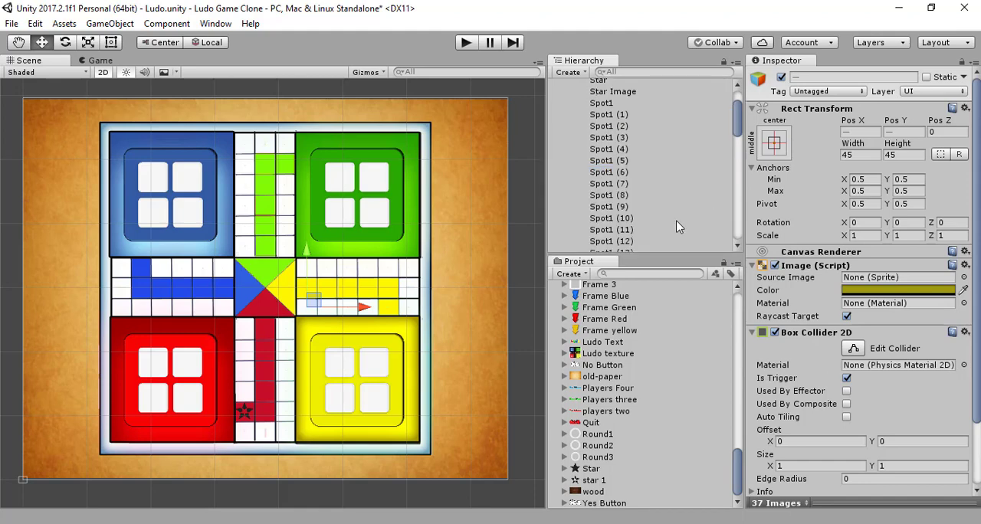
{"action": "key", "text": "ctrl+s"}
- Review the hierarchy order of the common spots and the blue, green, yellow and red spots down to Red House
{"action": "scroll", "coordinate": [668, 172], "scroll_direction": "up", "scroll_amount": 3}
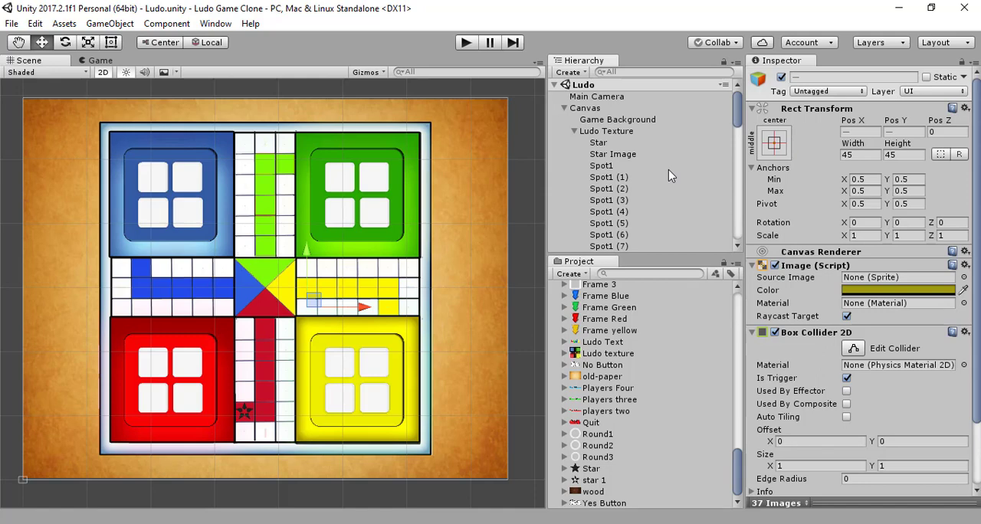
{"action": "scroll", "coordinate": [668, 176], "scroll_direction": "down", "scroll_amount": 15}
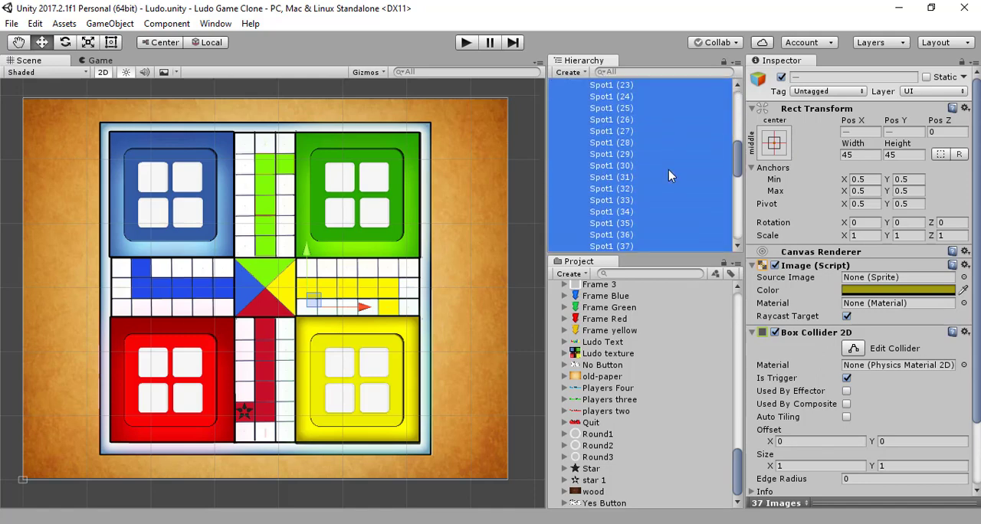
{"action": "scroll", "coordinate": [668, 175], "scroll_direction": "down", "scroll_amount": 5}
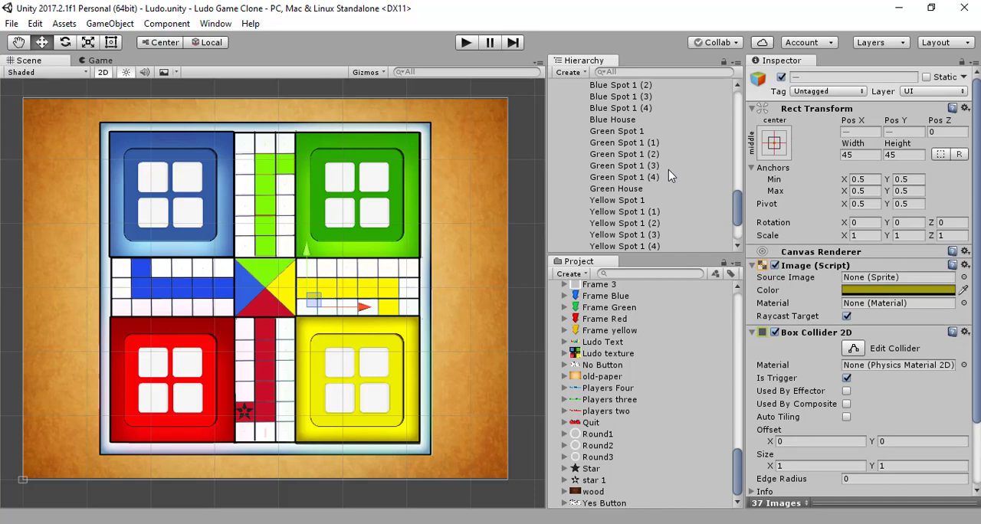
{"action": "scroll", "coordinate": [668, 175], "scroll_direction": "down", "scroll_amount": 4}
{"action": "scroll", "coordinate": [668, 175], "scroll_direction": "up", "scroll_amount": 5}
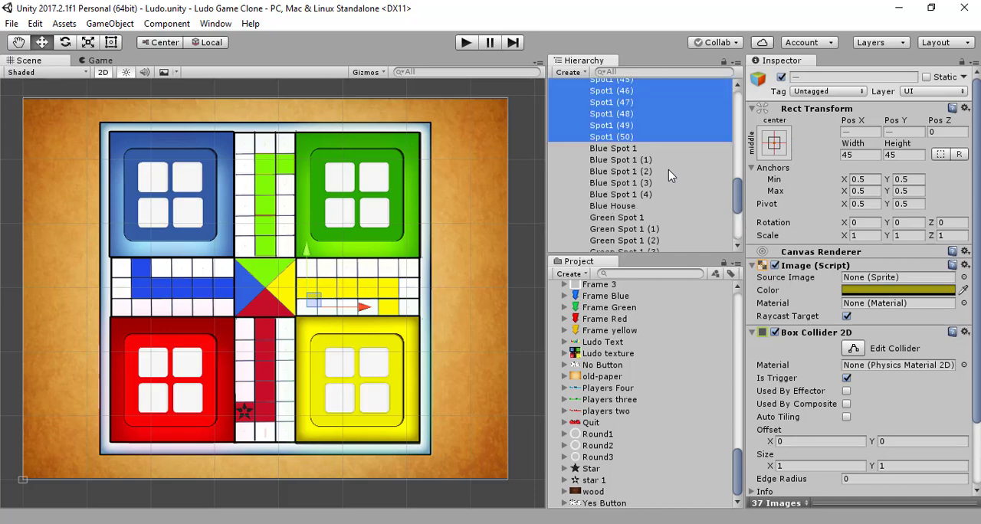
{"action": "left_click", "coordinate": [642, 184]}
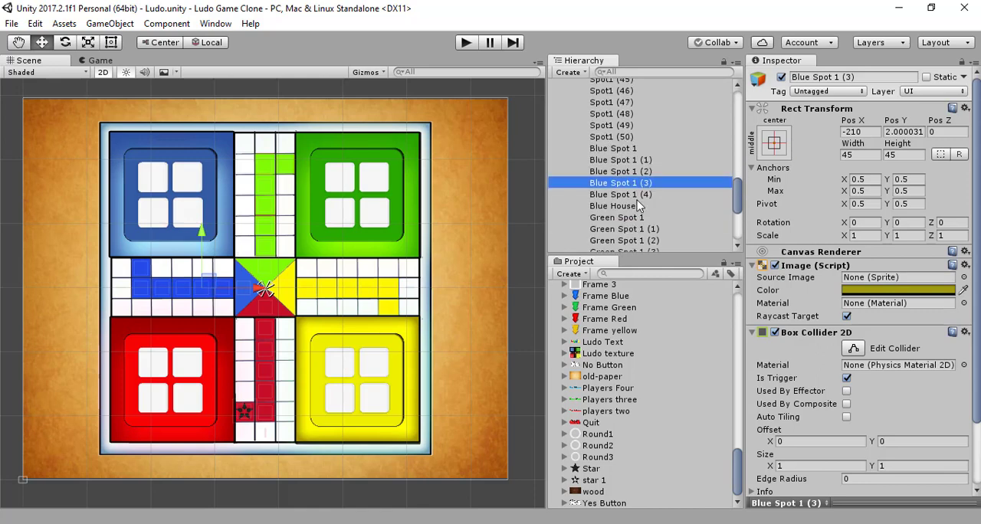
{"action": "scroll", "coordinate": [636, 200], "scroll_direction": "down", "scroll_amount": 5}
{"action": "left_click", "coordinate": [613, 235]}
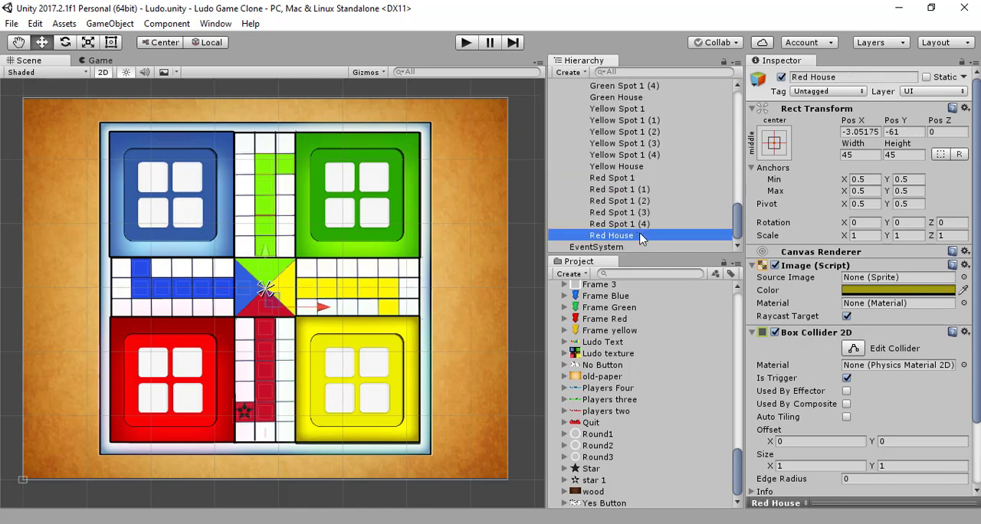
{"action": "scroll", "coordinate": [651, 222], "scroll_direction": "up", "scroll_amount": 15}
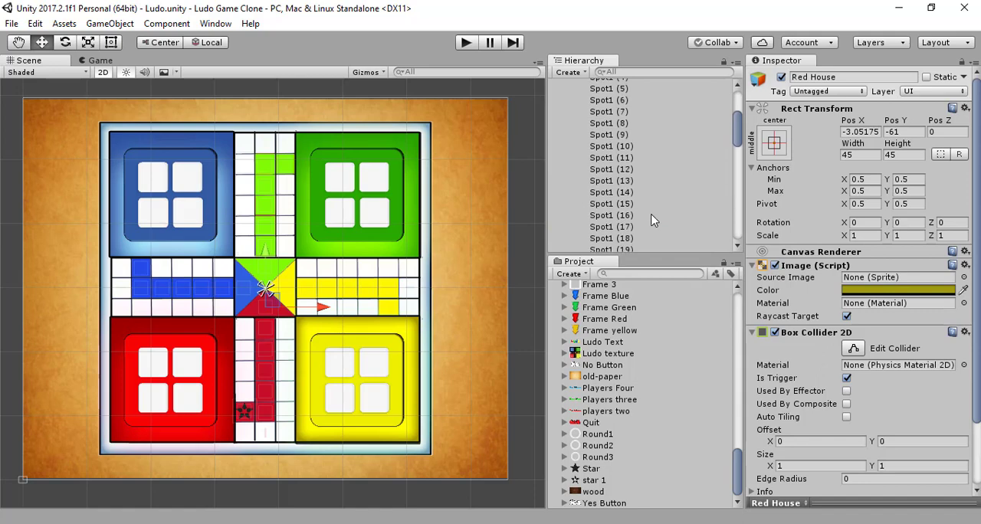
- Add a new UI Image as a child of Ludo Texture
{"action": "left_click", "coordinate": [620, 132]}
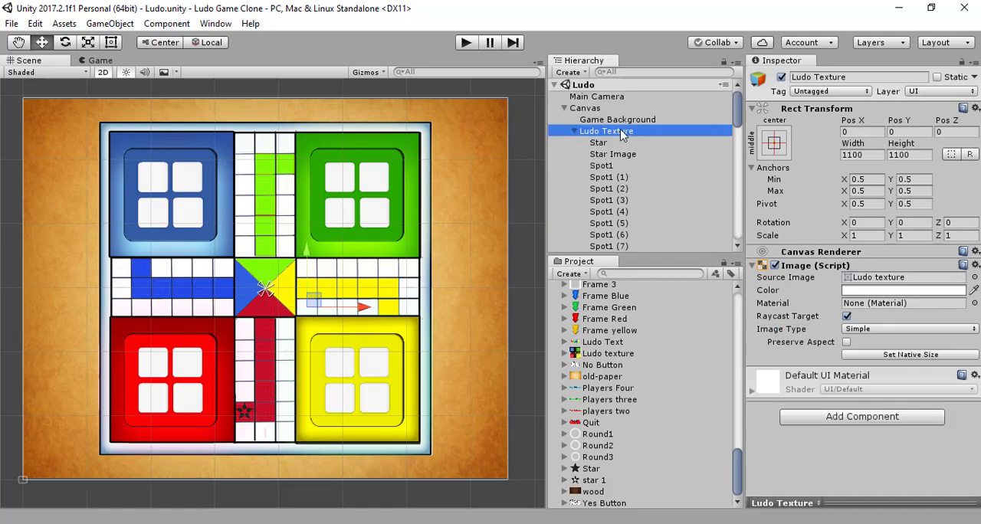
{"action": "right_click", "coordinate": [621, 132]}
{"action": "mouse_move", "coordinate": [679, 361]}
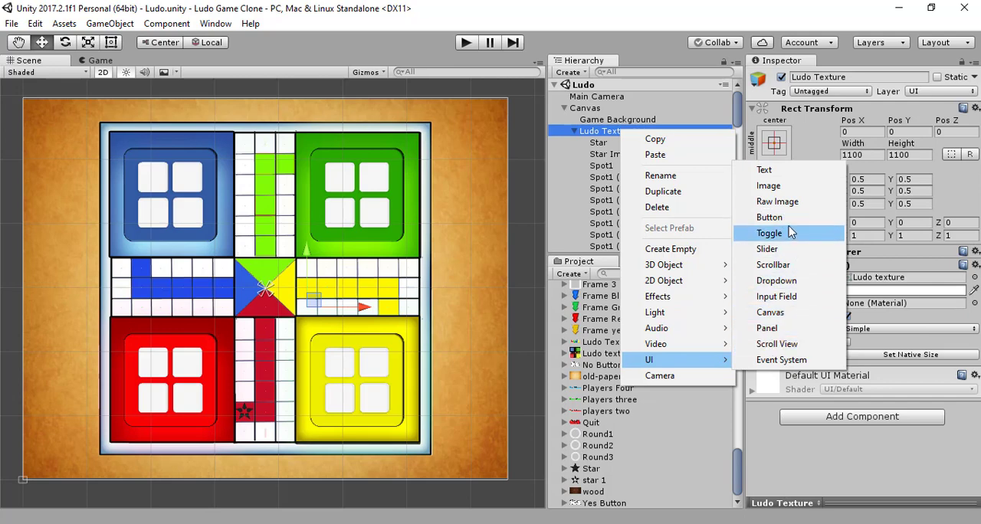
{"action": "left_click", "coordinate": [772, 186]}
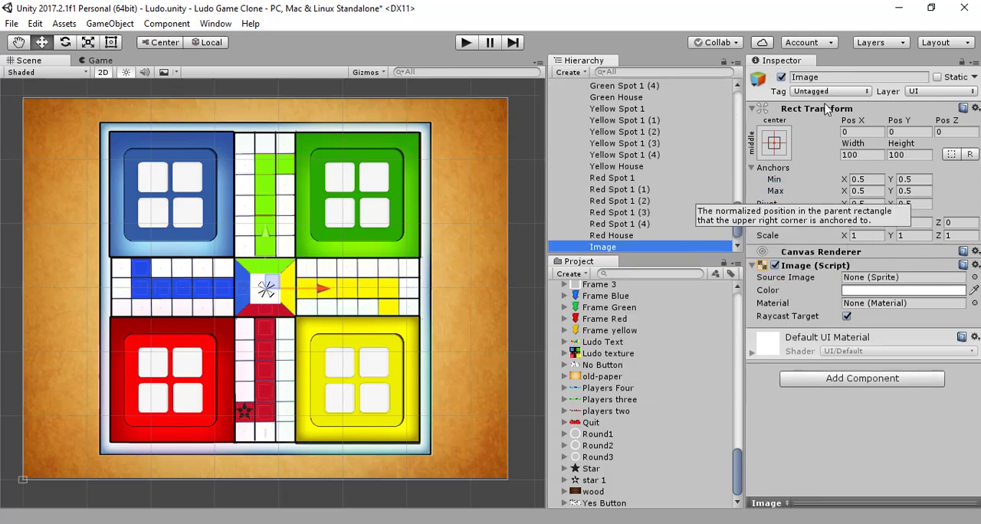
- Set the new image's width and height to 80 and rename it Star Image 2
{"action": "left_click", "coordinate": [871, 154]}
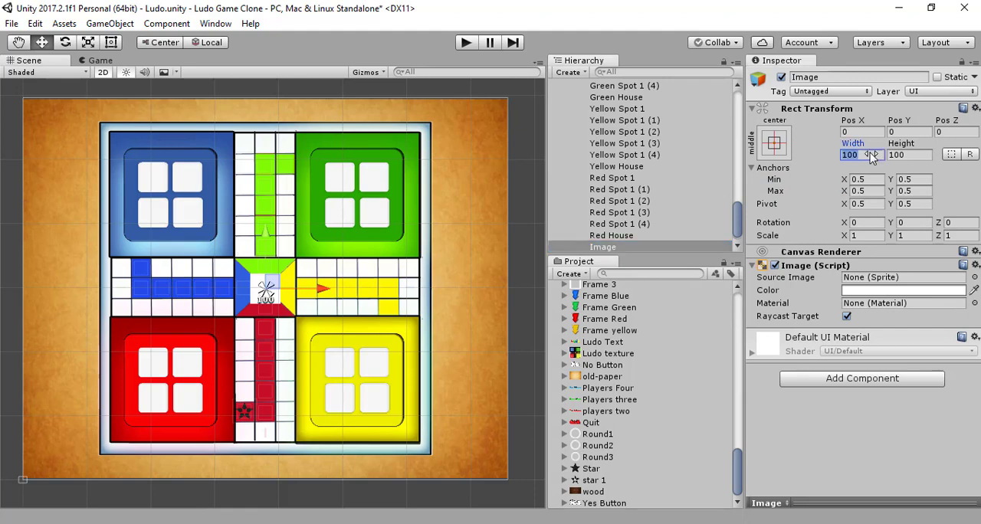
{"action": "type", "text": "80"}
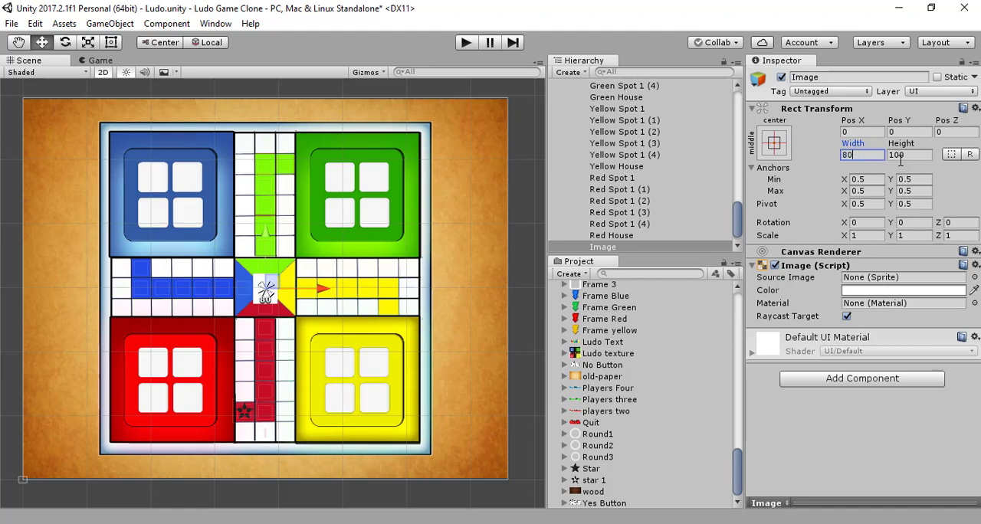
{"action": "left_click", "coordinate": [904, 155]}
{"action": "type", "text": "80"}
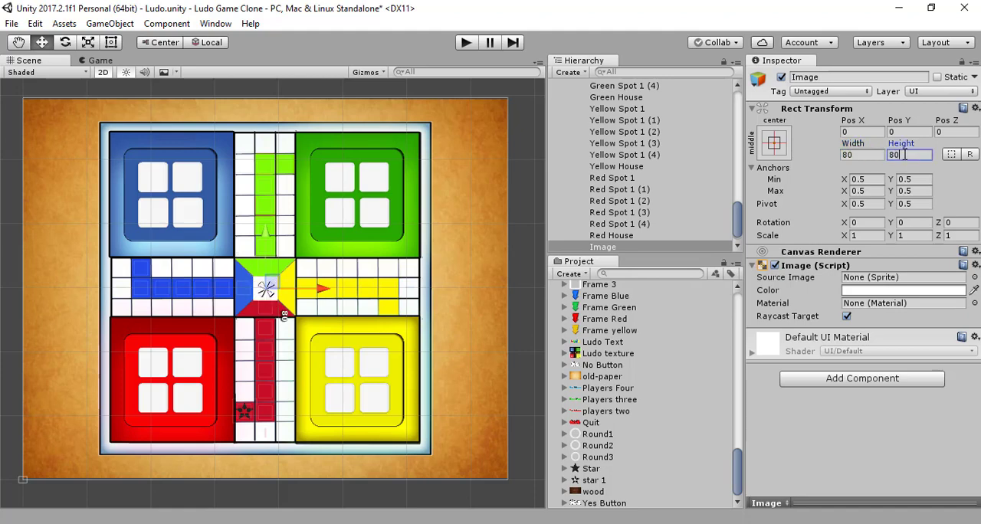
{"action": "left_click", "coordinate": [883, 78]}
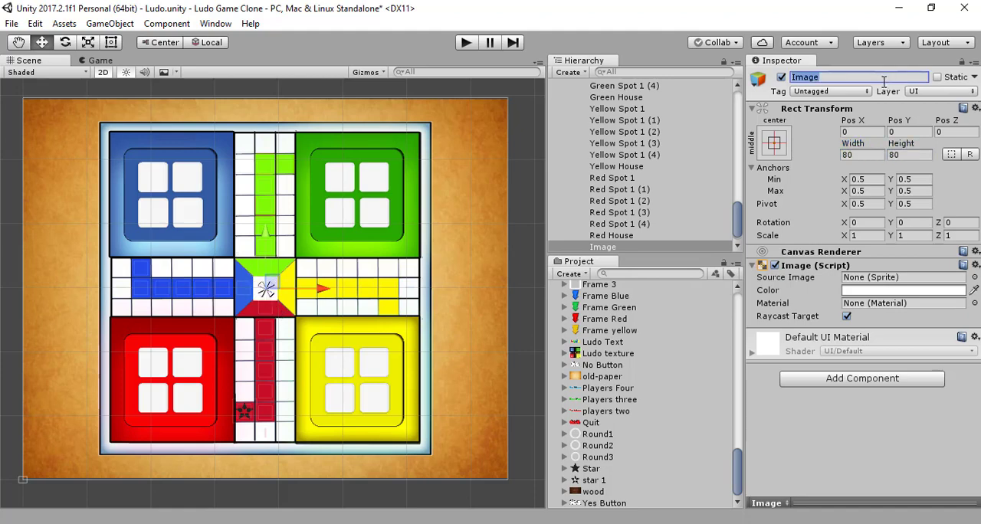
{"action": "type", "text": "Star Ima"}
{"action": "key", "text": "Return"}
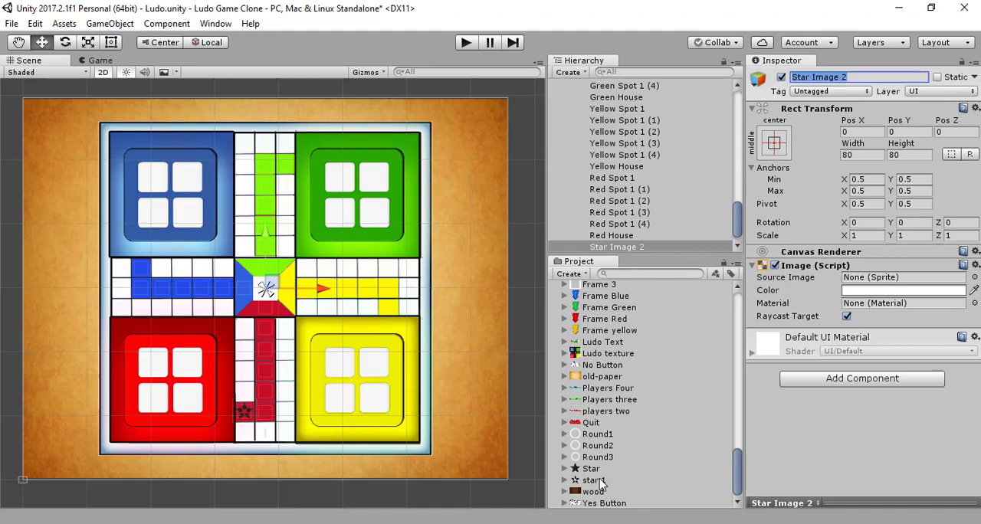
- Assign the star 1 sprite to Star Image 2 and place it beside the red spots near the yellow base, at about X 62, Y -336
{"action": "left_click_drag", "start_coordinate": [594, 481], "coordinate": [889, 284]}
{"action": "left_click_drag", "start_coordinate": [272, 244], "coordinate": [265, 331]}
{"action": "left_click_drag", "start_coordinate": [322, 391], "coordinate": [342, 393]}
{"action": "left_click_drag", "start_coordinate": [285, 331], "coordinate": [285, 336]}
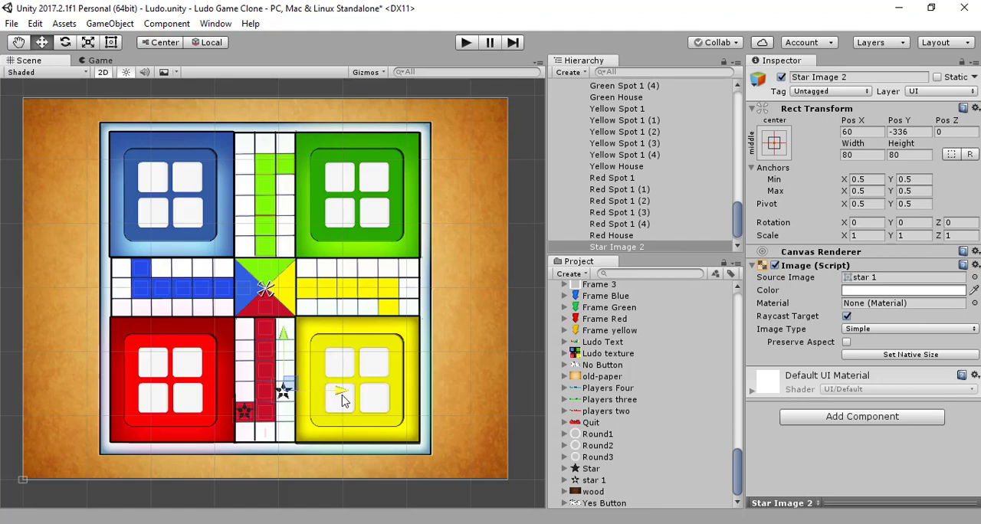
{"action": "left_click_drag", "start_coordinate": [338, 391], "coordinate": [340, 391]}
- Look through the common and coloured spot objects under Ludo Texture in the hierarchy
{"action": "scroll", "coordinate": [666, 232], "scroll_direction": "up", "scroll_amount": 5}
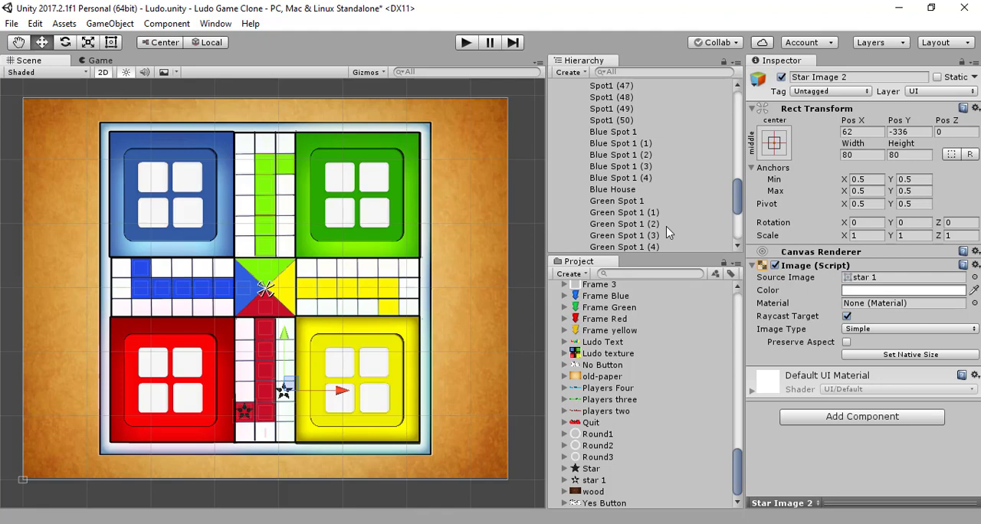
{"action": "scroll", "coordinate": [667, 231], "scroll_direction": "down", "scroll_amount": 3}
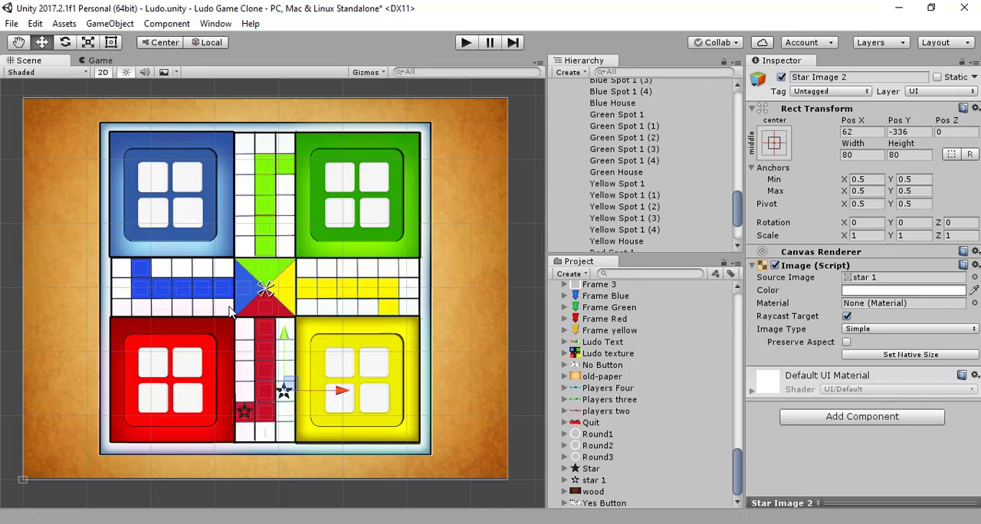
{"action": "scroll", "coordinate": [682, 183], "scroll_direction": "up", "scroll_amount": 5}
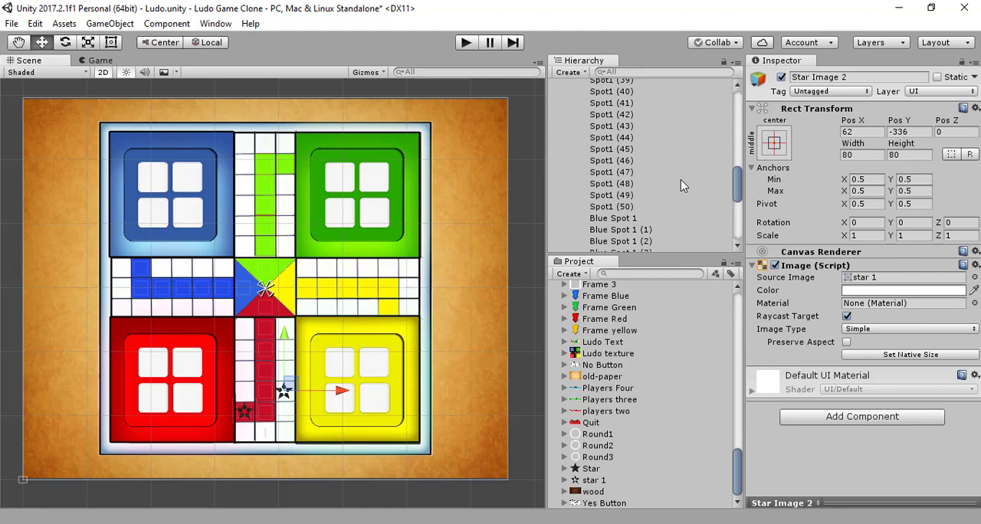
{"action": "scroll", "coordinate": [682, 185], "scroll_direction": "up", "scroll_amount": 13}
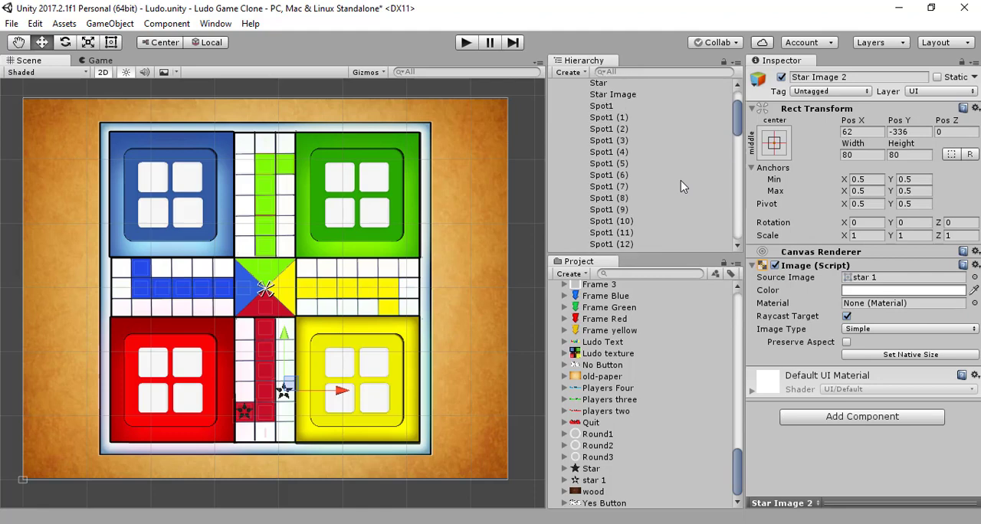
{"action": "scroll", "coordinate": [682, 185], "scroll_direction": "up", "scroll_amount": 2}
{"action": "scroll", "coordinate": [682, 186], "scroll_direction": "down", "scroll_amount": 4}
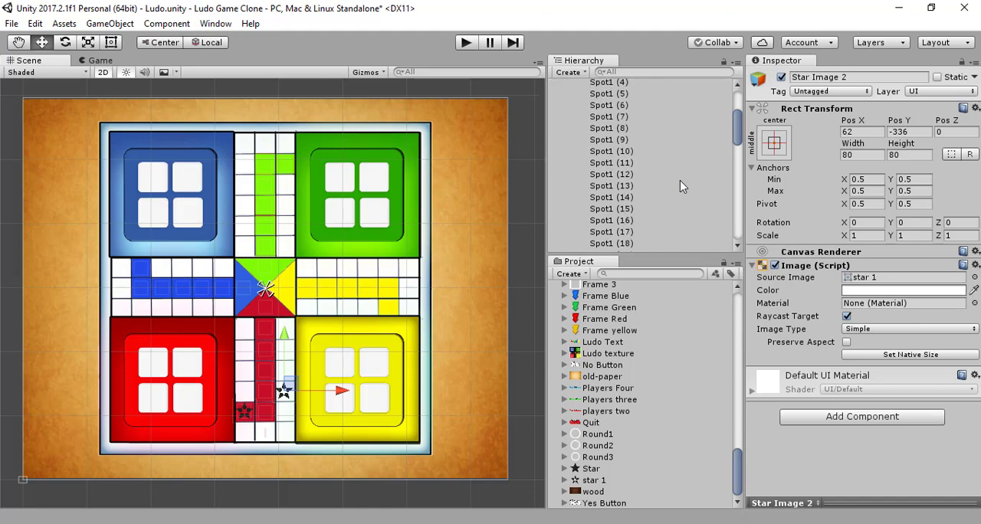
{"action": "scroll", "coordinate": [682, 185], "scroll_direction": "down", "scroll_amount": 15}
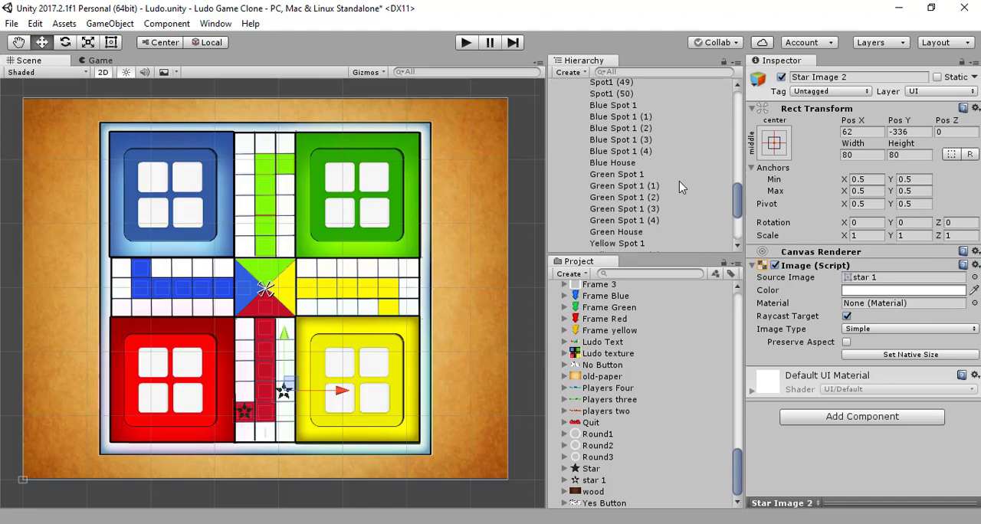
{"action": "scroll", "coordinate": [613, 225], "scroll_direction": "down", "scroll_amount": 4}
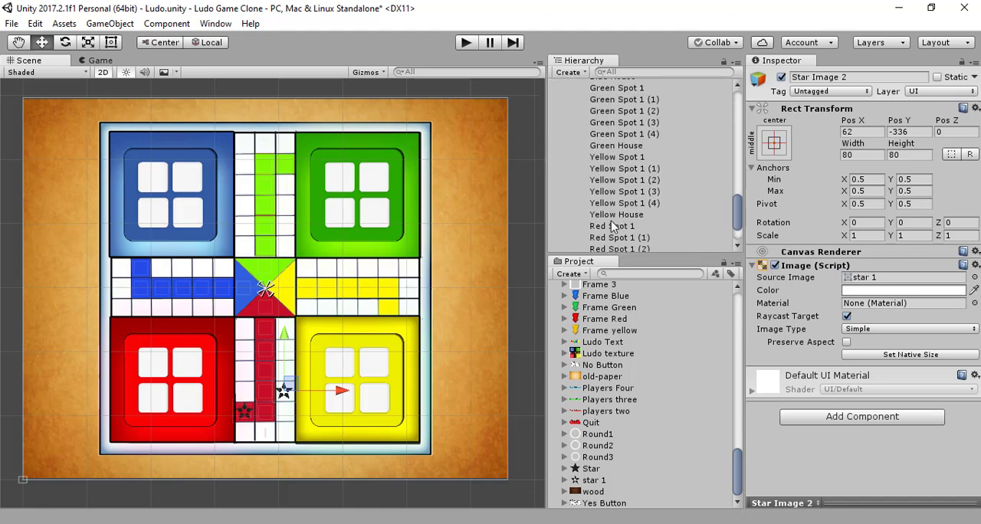
- Duplicate Star Image 2 in the hierarchy
{"action": "scroll", "coordinate": [613, 226], "scroll_direction": "down", "scroll_amount": 3}
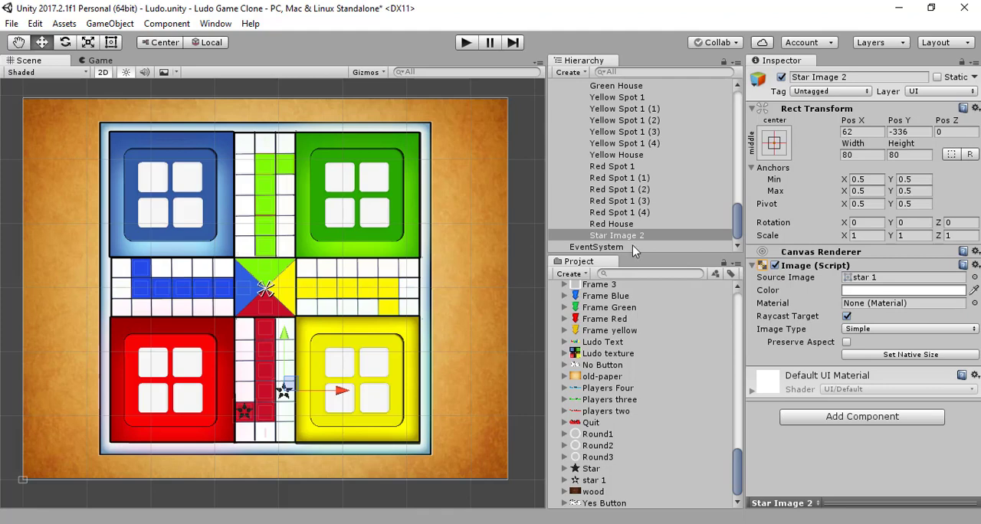
{"action": "left_click", "coordinate": [633, 239]}
{"action": "key", "text": "ctrl+d"}
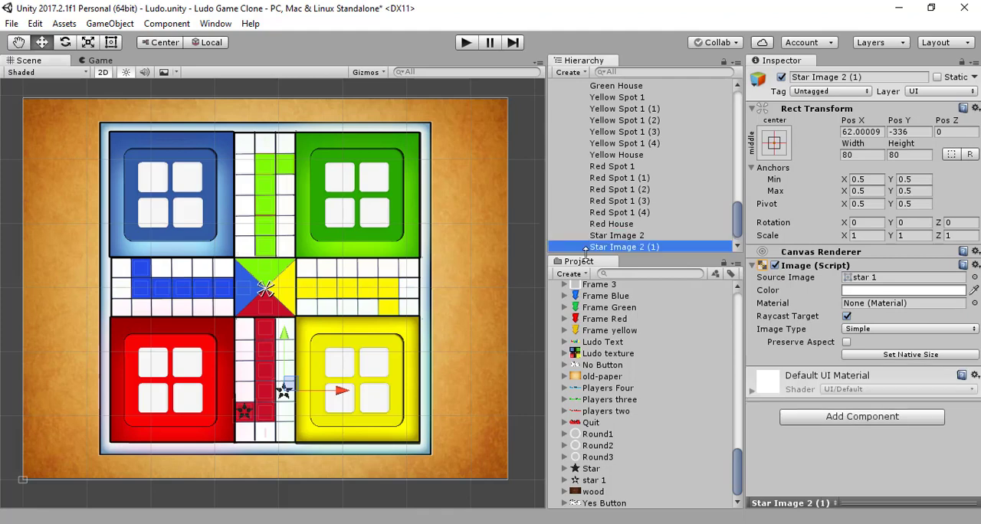
- Move Star Image 2 (1) onto the white track above the yellow spots, at about X 331, Y 69, and save the scene
{"action": "left_click_drag", "start_coordinate": [283, 340], "coordinate": [284, 213]}
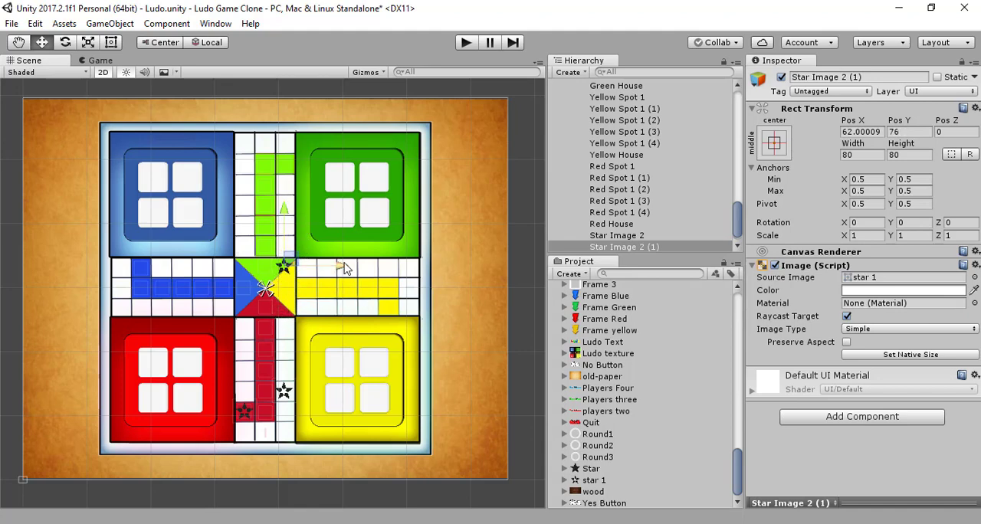
{"action": "left_click_drag", "start_coordinate": [343, 268], "coordinate": [427, 275]}
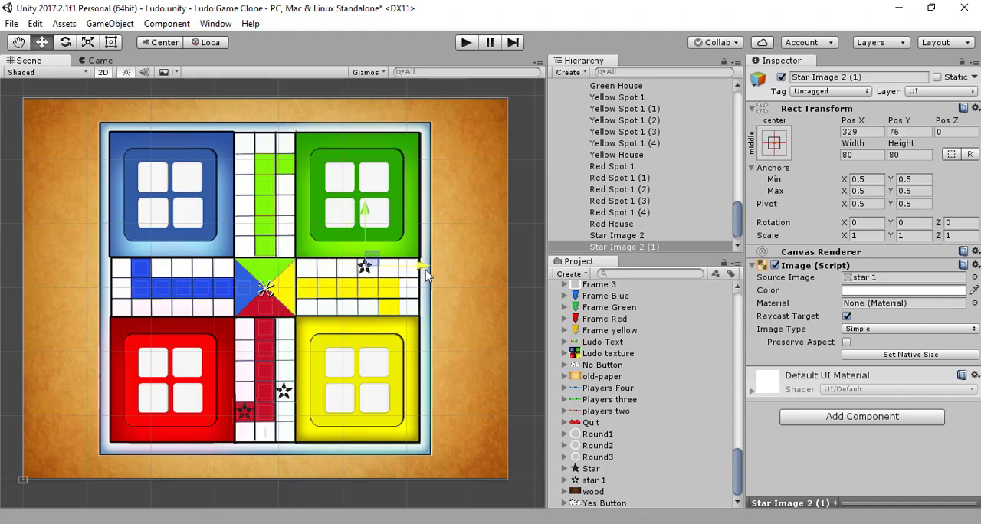
{"action": "left_click_drag", "start_coordinate": [368, 215], "coordinate": [367, 219]}
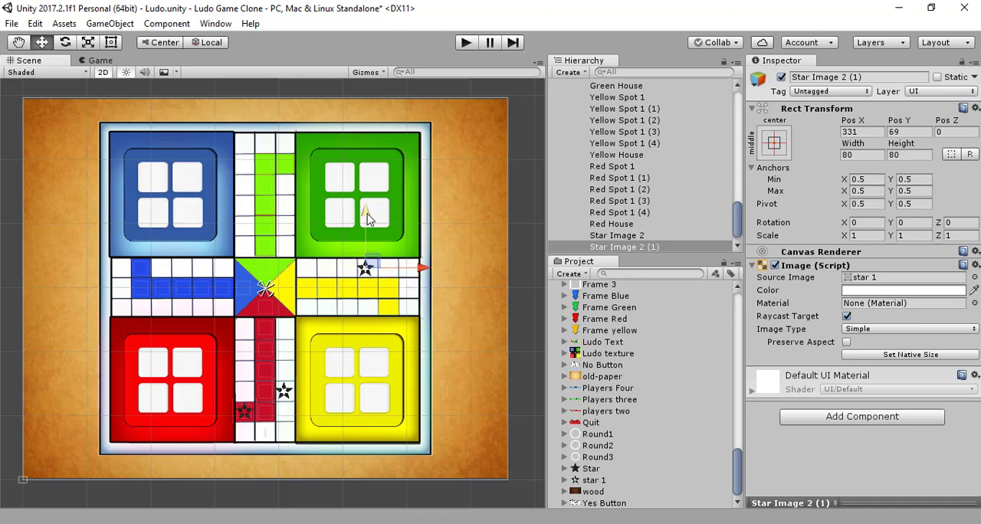
{"action": "key", "text": "ctrl+s"}
- Duplicate the star beside the green base and place the copy on the track beside the blue base, at about X -69, Y 343
{"action": "key", "text": "ctrl+d"}
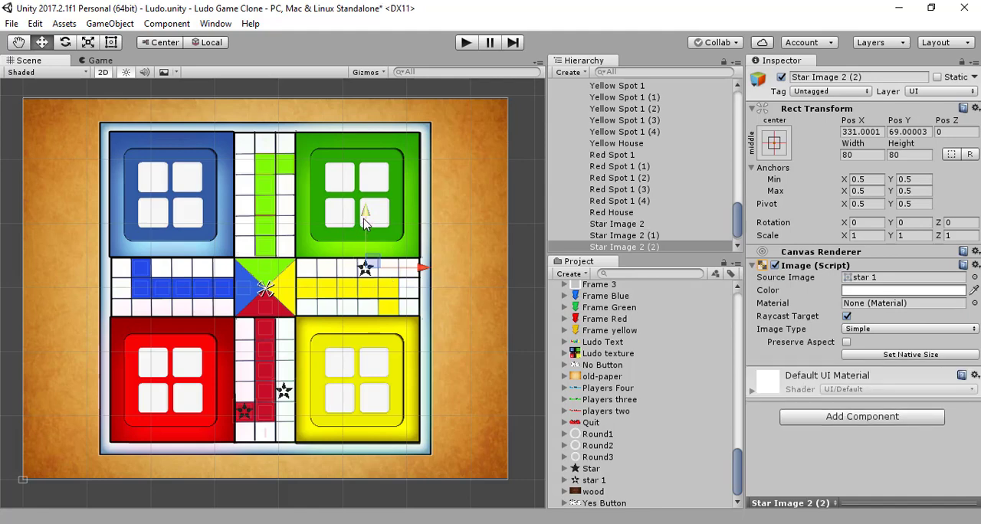
{"action": "left_click_drag", "start_coordinate": [367, 220], "coordinate": [374, 161]}
{"action": "left_click_drag", "start_coordinate": [422, 223], "coordinate": [310, 201]}
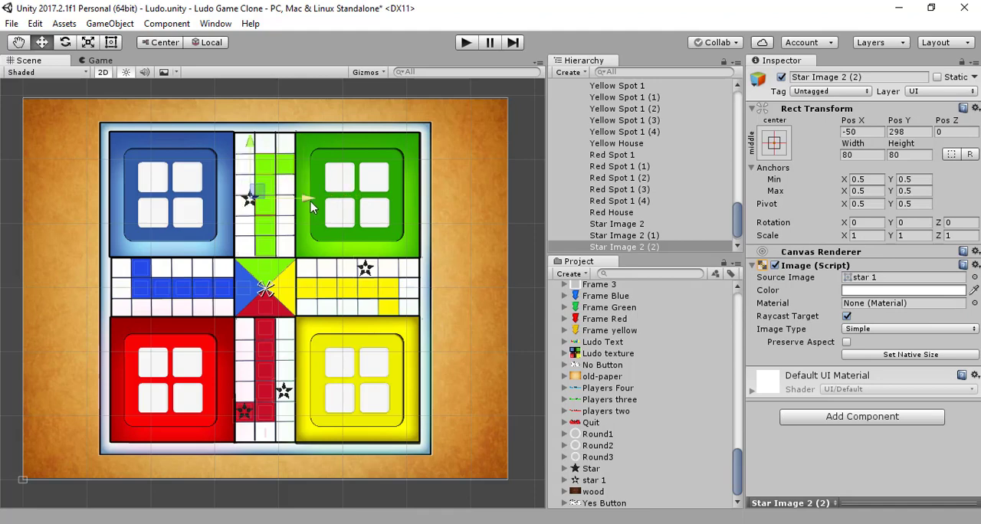
{"action": "left_click_drag", "start_coordinate": [254, 142], "coordinate": [255, 122]}
{"action": "left_click_drag", "start_coordinate": [310, 190], "coordinate": [305, 190]}
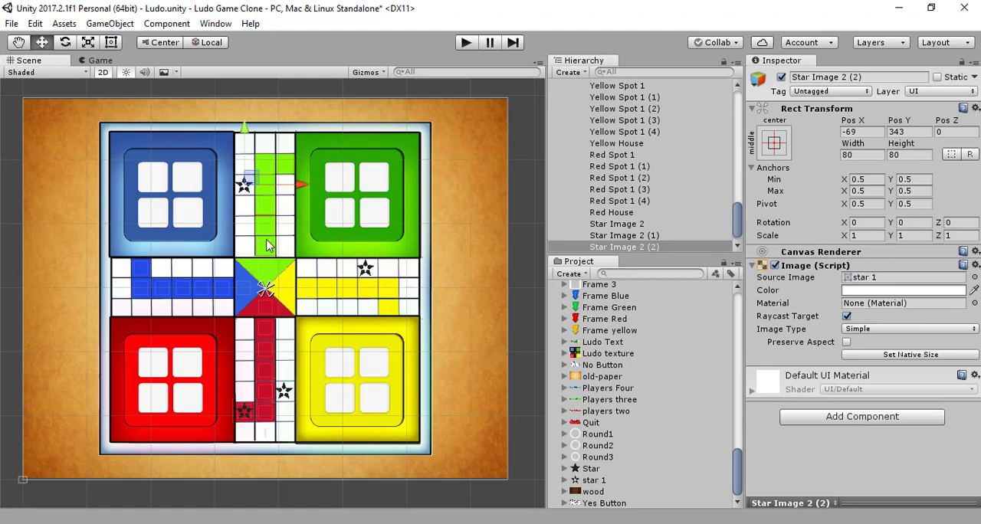
- Duplicate the star beside the blue base, place the copy above the red base at about X -343, Y -57, and save the scene
{"action": "key", "text": "ctrl+d"}
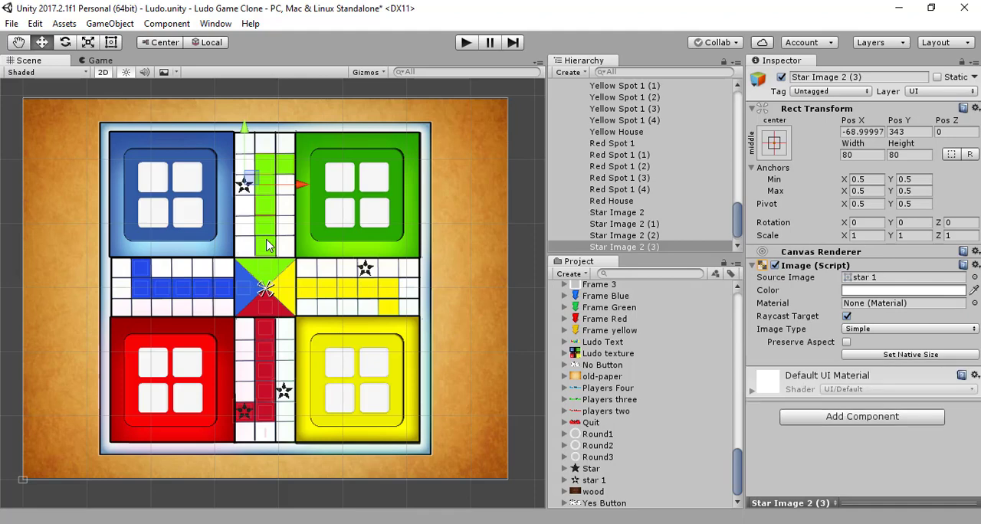
{"action": "left_click_drag", "start_coordinate": [244, 127], "coordinate": [243, 218]}
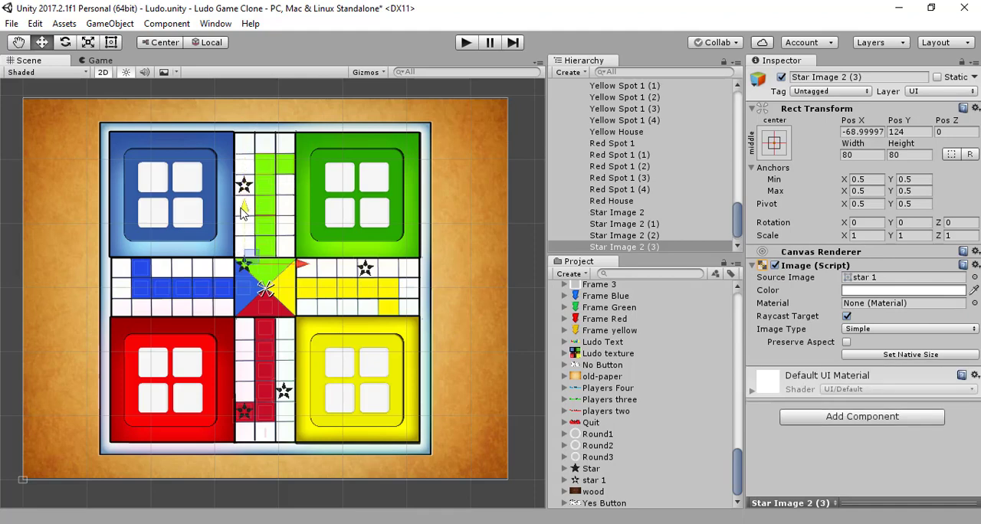
{"action": "left_click_drag", "start_coordinate": [300, 266], "coordinate": [219, 273]}
{"action": "left_click_drag", "start_coordinate": [160, 209], "coordinate": [151, 248]}
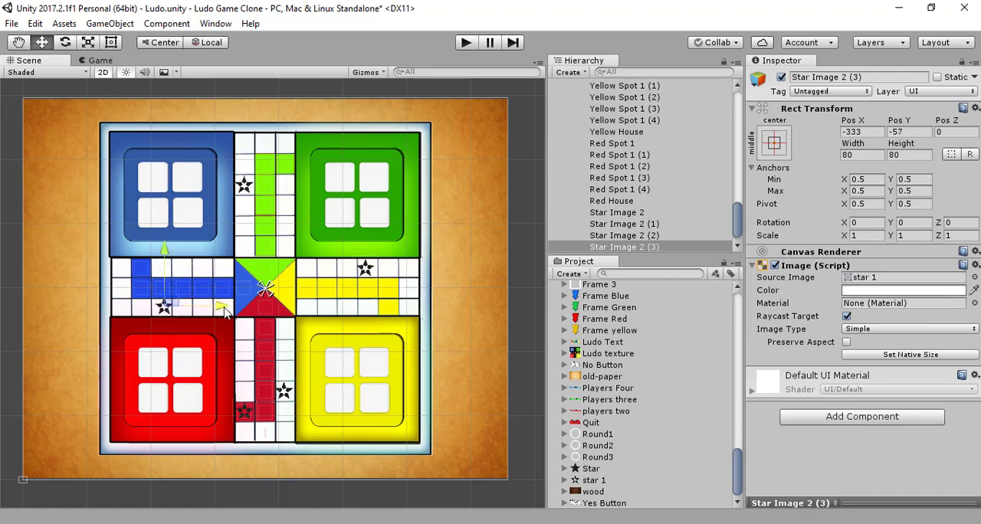
{"action": "left_click_drag", "start_coordinate": [225, 314], "coordinate": [222, 316]}
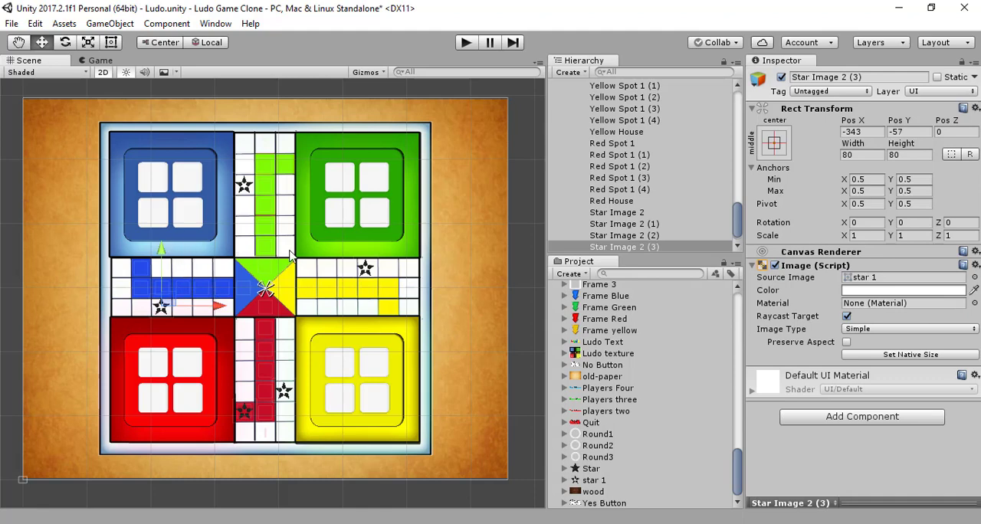
{"action": "key", "text": "ctrl+s"}
{"action": "left_click", "coordinate": [526, 294]}
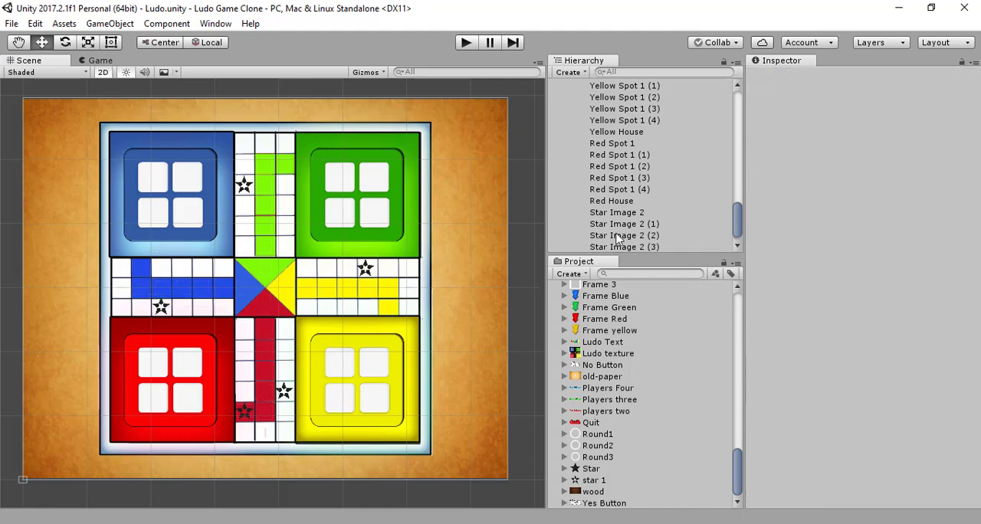
- Add a UI Image as a child of Ludo Texture and name it RedFrame
{"action": "scroll", "coordinate": [635, 228], "scroll_direction": "up", "scroll_amount": 2}
{"action": "scroll", "coordinate": [635, 228], "scroll_direction": "down", "scroll_amount": 2}
{"action": "scroll", "coordinate": [637, 228], "scroll_direction": "up", "scroll_amount": 20}
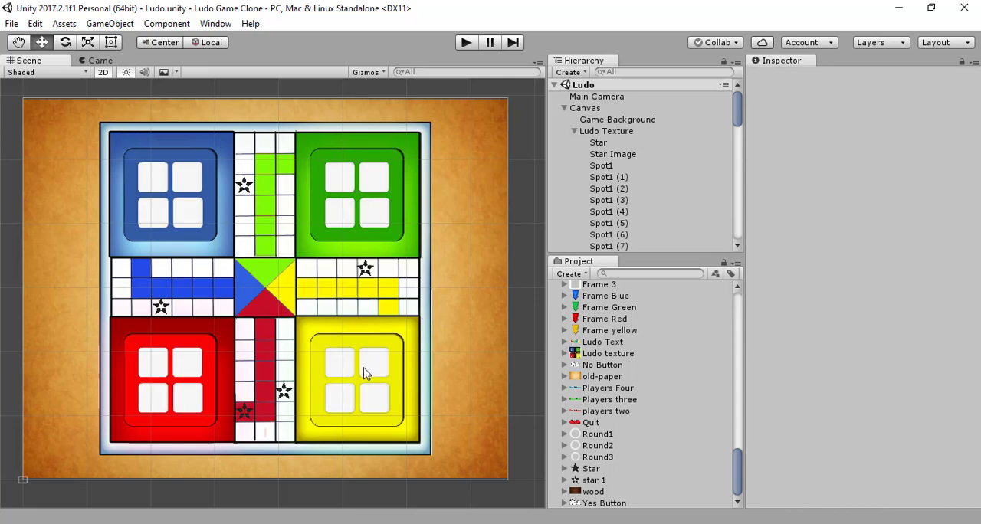
{"action": "scroll", "coordinate": [601, 170], "scroll_direction": "down", "scroll_amount": 15}
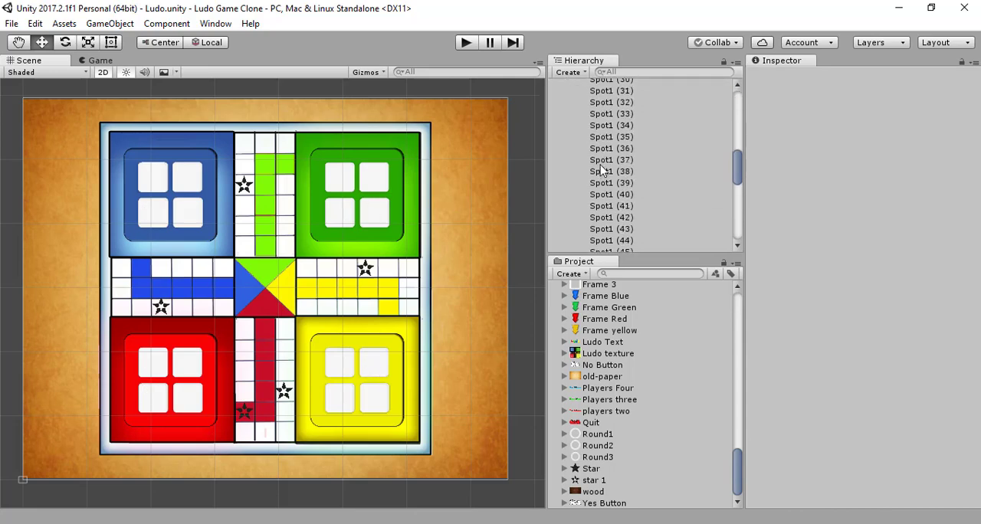
{"action": "scroll", "coordinate": [602, 170], "scroll_direction": "up", "scroll_amount": 20}
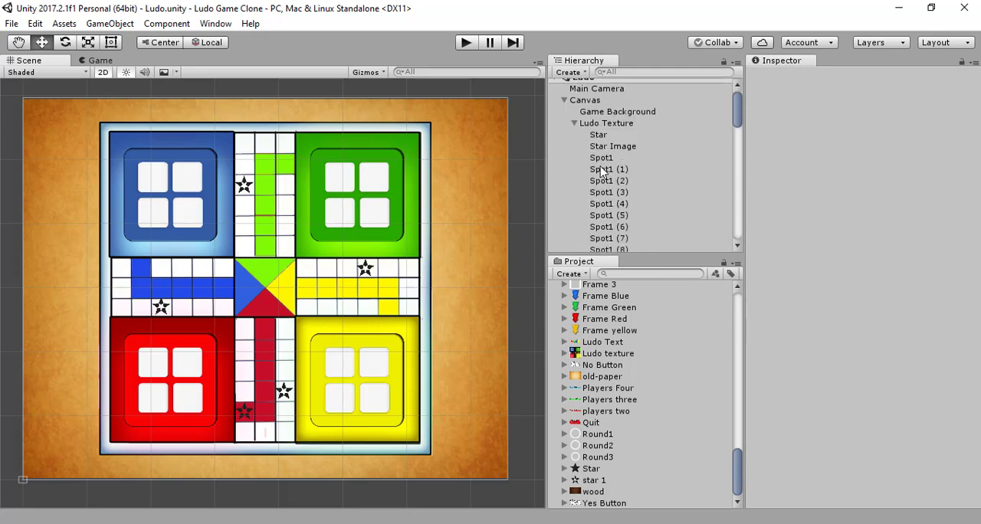
{"action": "left_click", "coordinate": [605, 125]}
{"action": "right_click", "coordinate": [608, 124]}
{"action": "mouse_move", "coordinate": [635, 353]}
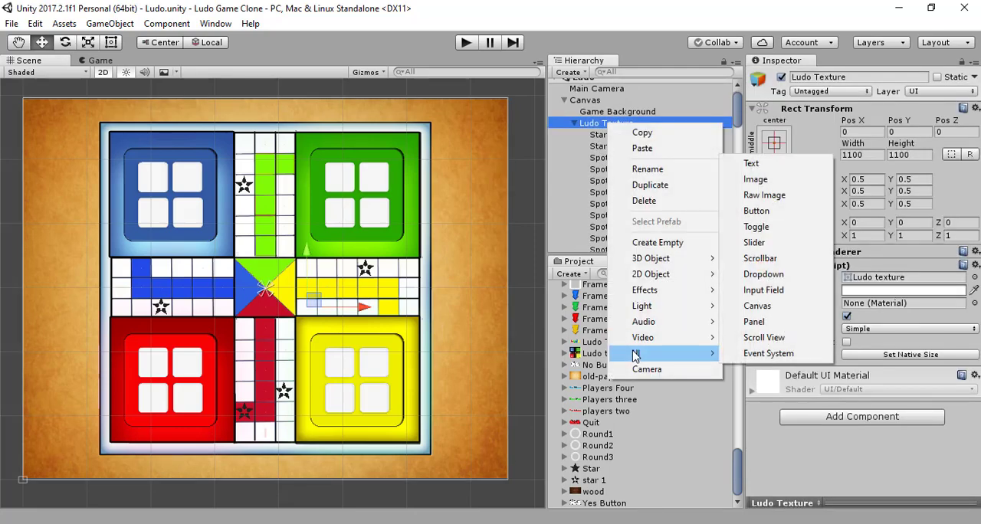
{"action": "left_click", "coordinate": [754, 179]}
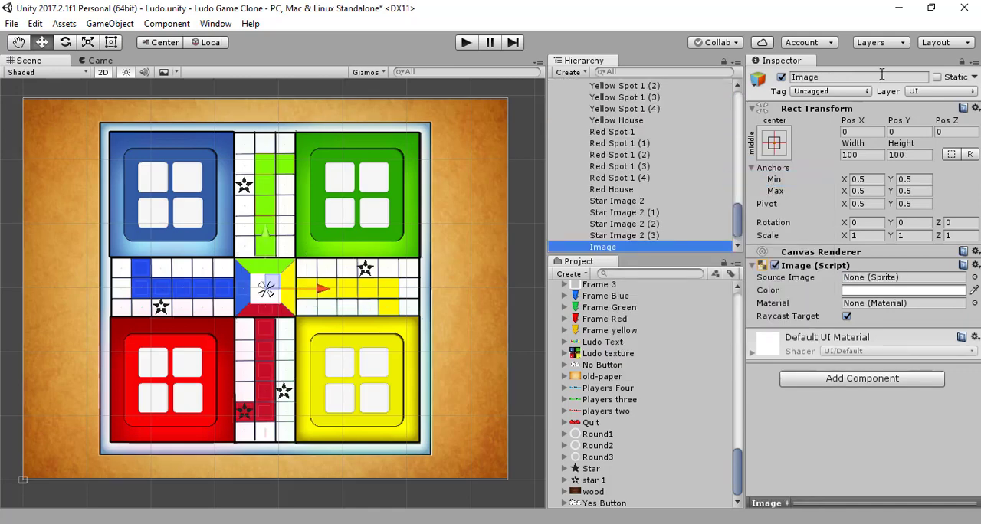
{"action": "left_click", "coordinate": [877, 83]}
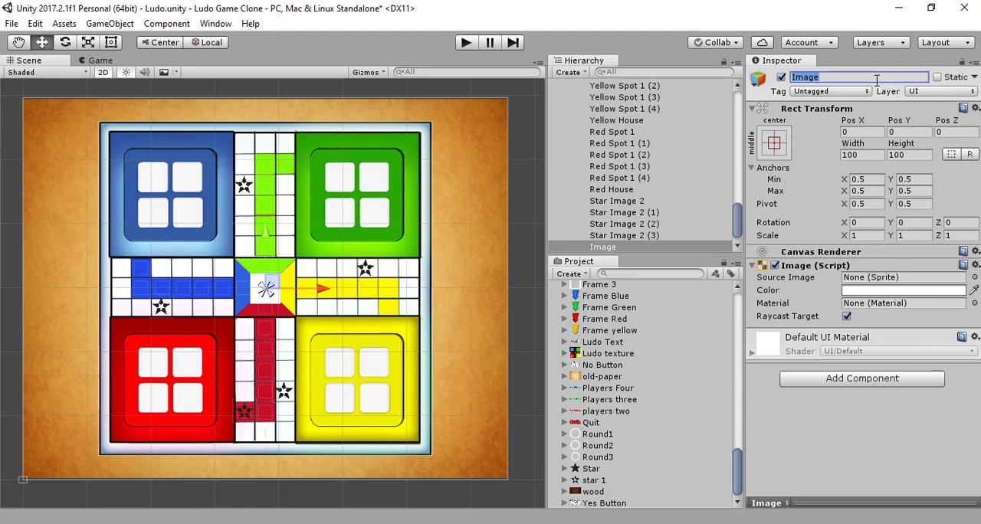
{"action": "type", "text": "RedFrame"}
{"action": "key", "text": "Return"}
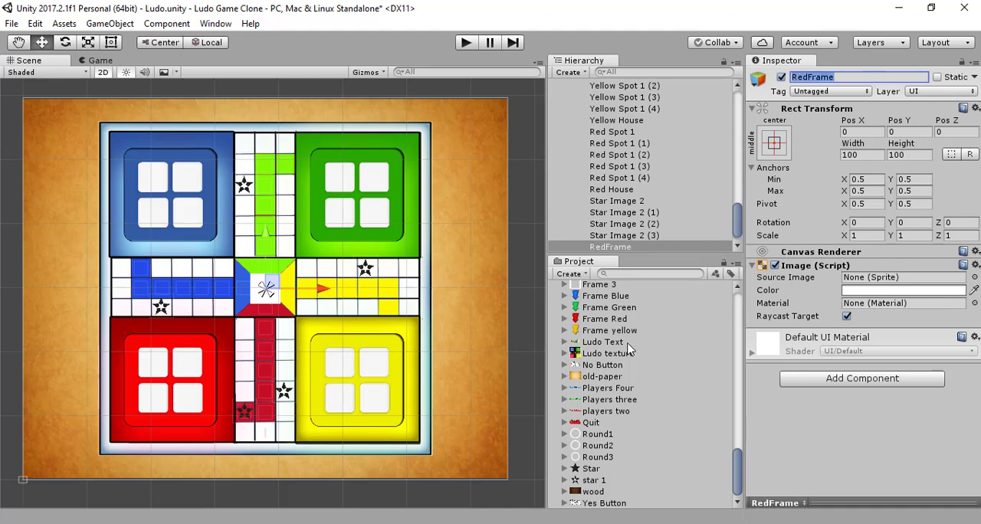
- Preview the numbered frame sprites, assign Frame 1 to RedFrame, and move it onto the red base at about X -314, Y -245
{"action": "scroll", "coordinate": [668, 404], "scroll_direction": "up", "scroll_amount": 3}
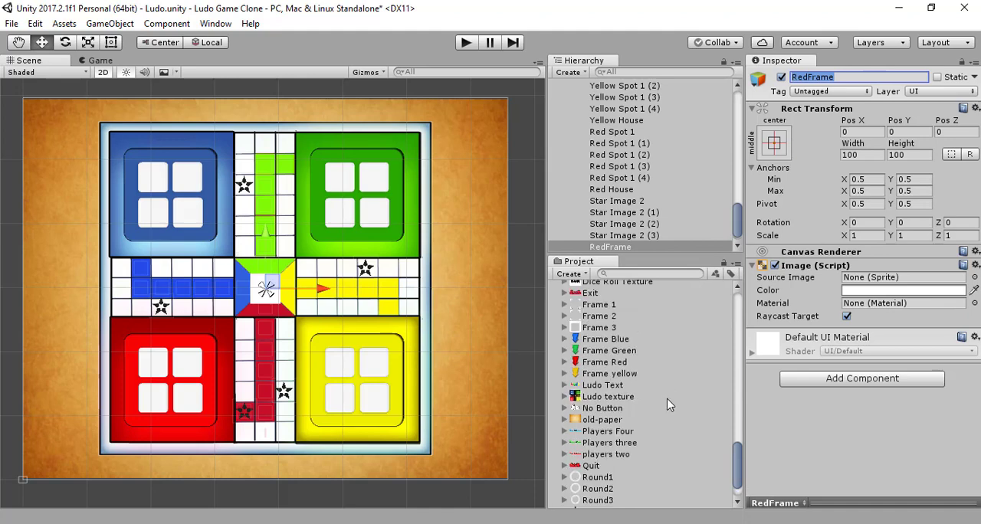
{"action": "left_click", "coordinate": [600, 330]}
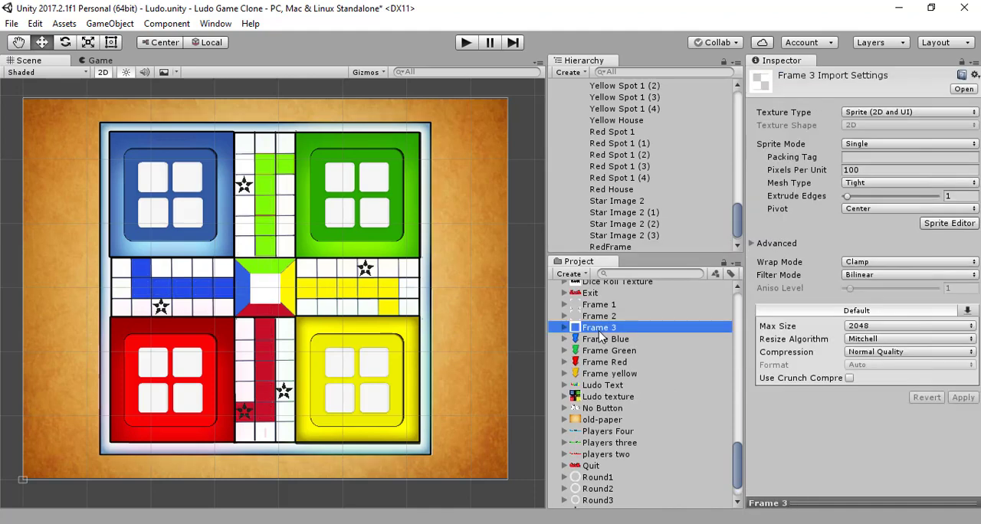
{"action": "left_click_drag", "start_coordinate": [822, 501], "coordinate": [822, 426]}
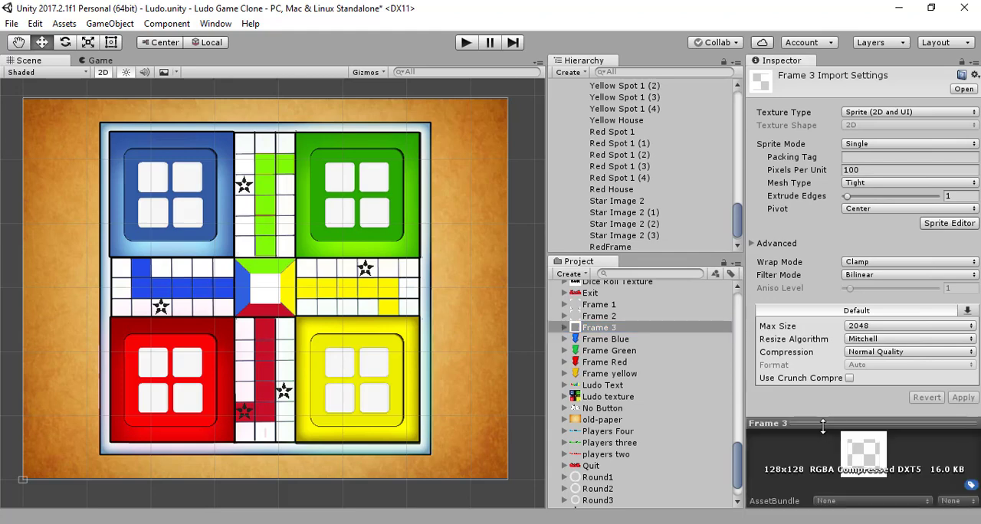
{"action": "left_click", "coordinate": [609, 327]}
{"action": "left_click", "coordinate": [608, 317]}
{"action": "left_click", "coordinate": [607, 306]}
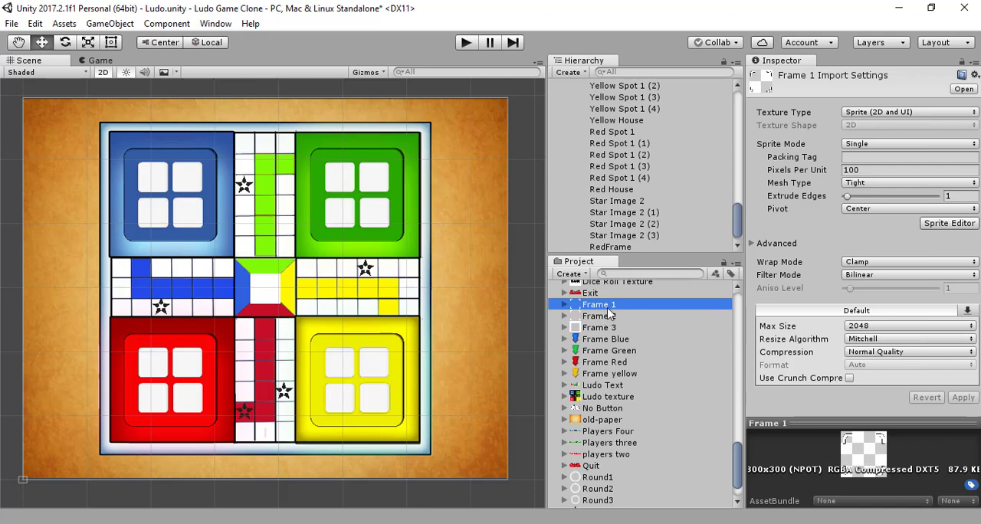
{"action": "left_click", "coordinate": [616, 236]}
{"action": "left_click", "coordinate": [605, 246]}
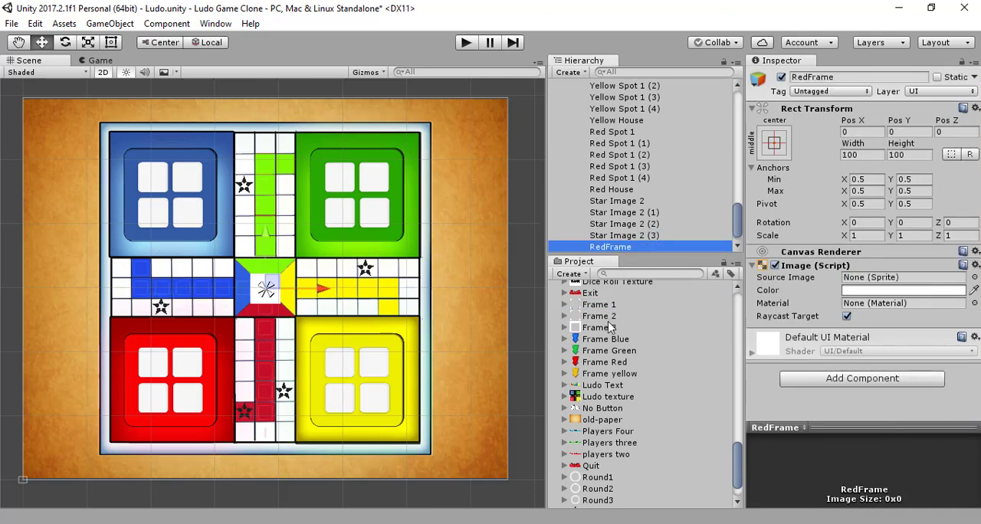
{"action": "left_click_drag", "start_coordinate": [605, 306], "coordinate": [858, 282]}
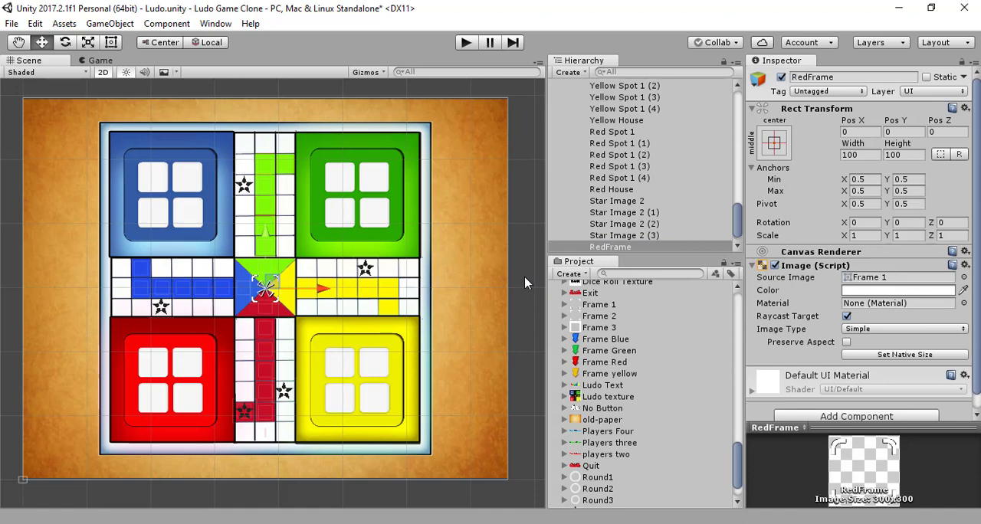
{"action": "left_click_drag", "start_coordinate": [267, 230], "coordinate": [217, 370]}
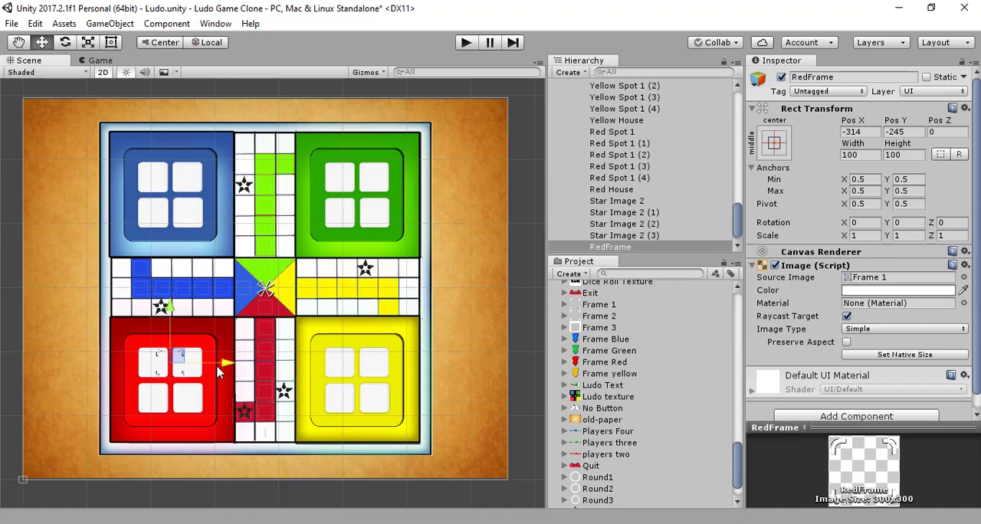
- Try a width and height of 500 for RedFrame
{"action": "left_click", "coordinate": [864, 156]}
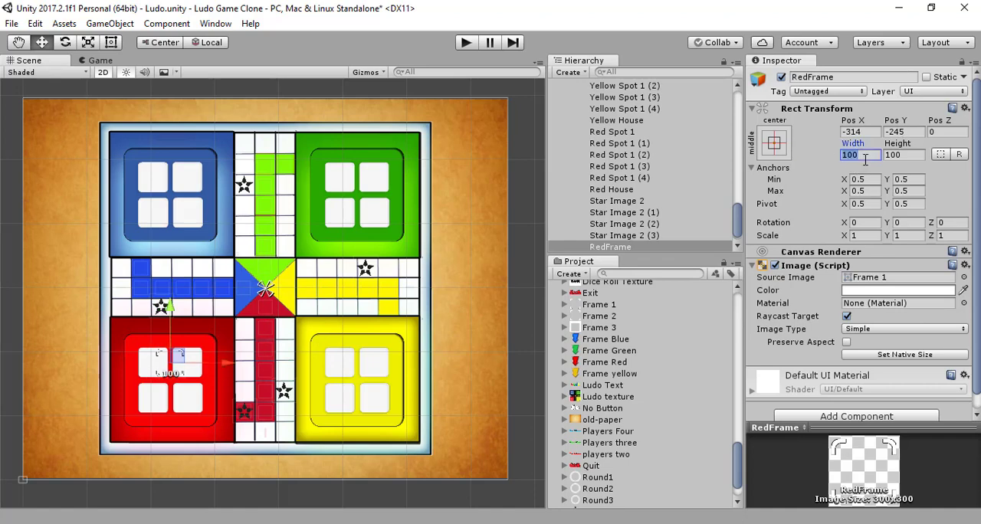
{"action": "type", "text": "500"}
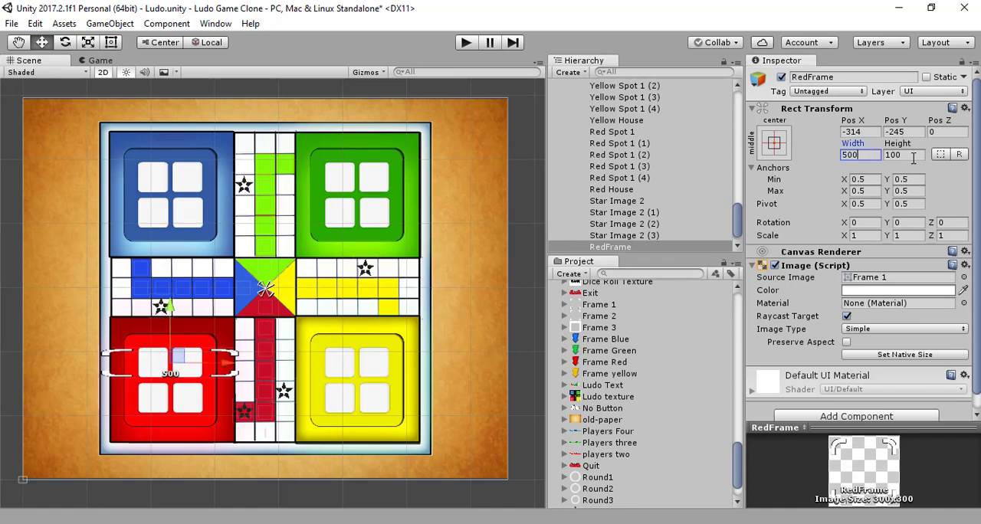
{"action": "left_click", "coordinate": [904, 154]}
{"action": "type", "text": "500"}
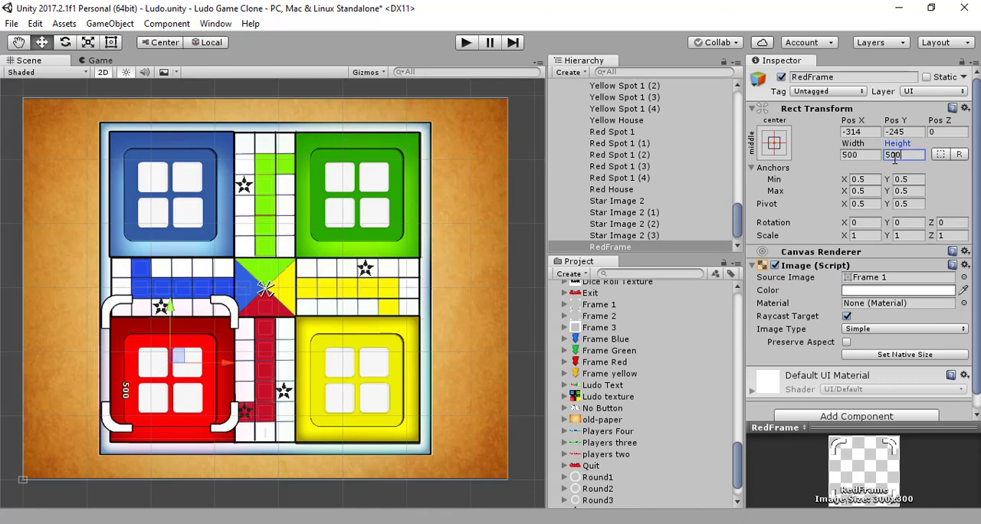
- Set RedFrame's width and height to 400 and center it vertically on the red base at about Y -300
{"action": "left_click", "coordinate": [862, 154]}
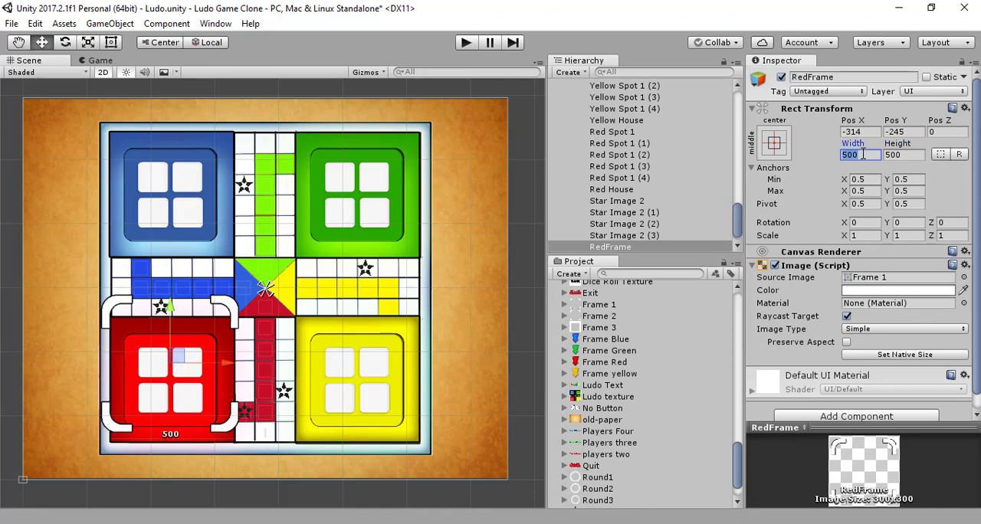
{"action": "type", "text": "400"}
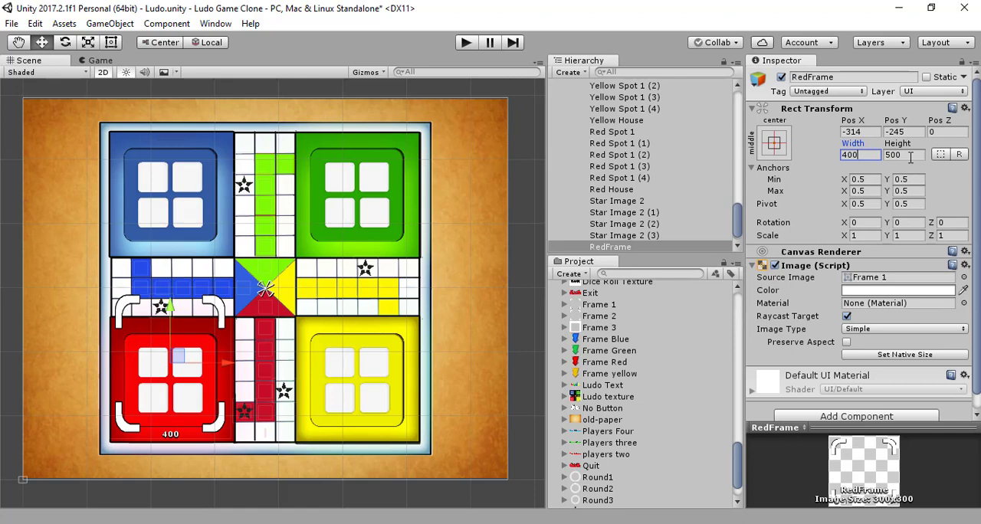
{"action": "left_click", "coordinate": [910, 156]}
{"action": "type", "text": "49"}
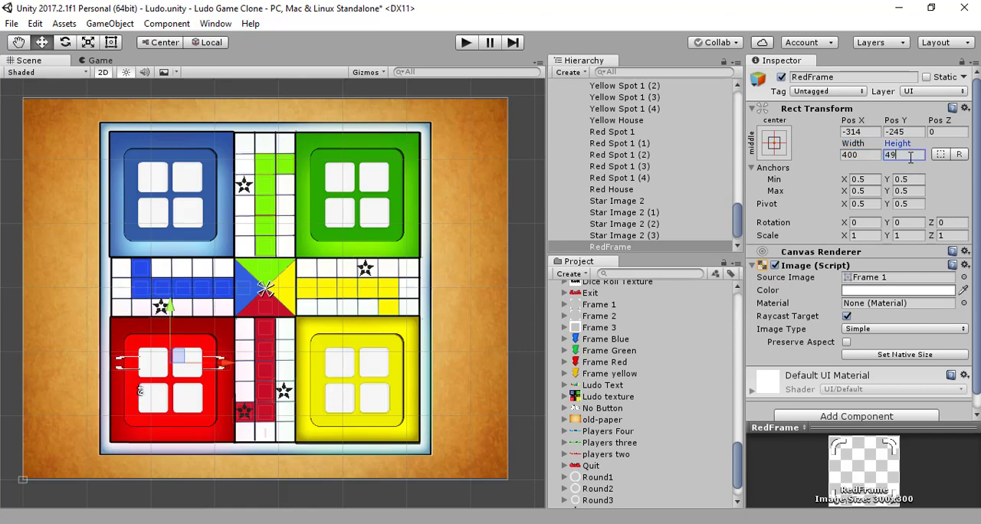
{"action": "key", "text": "BackSpace"}
{"action": "type", "text": "00"}
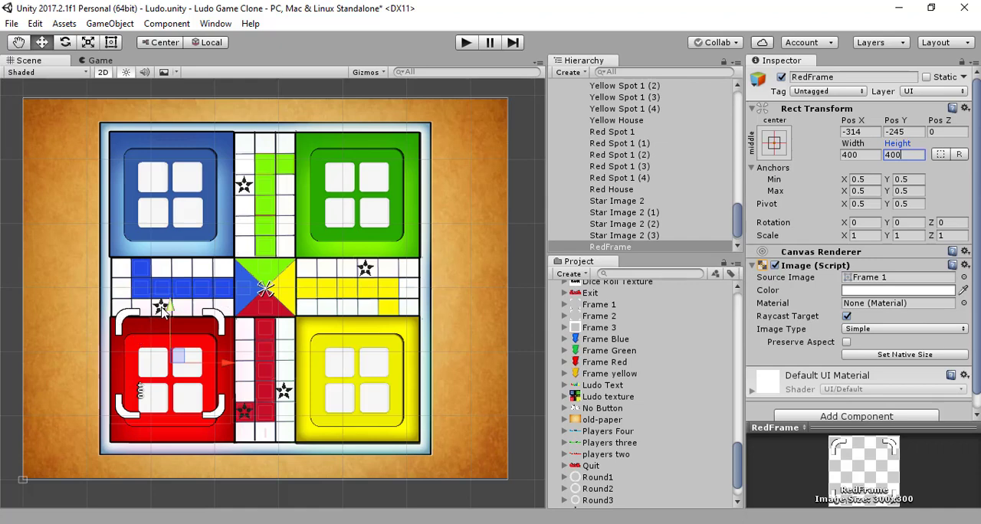
{"action": "left_click_drag", "start_coordinate": [162, 311], "coordinate": [163, 328]}
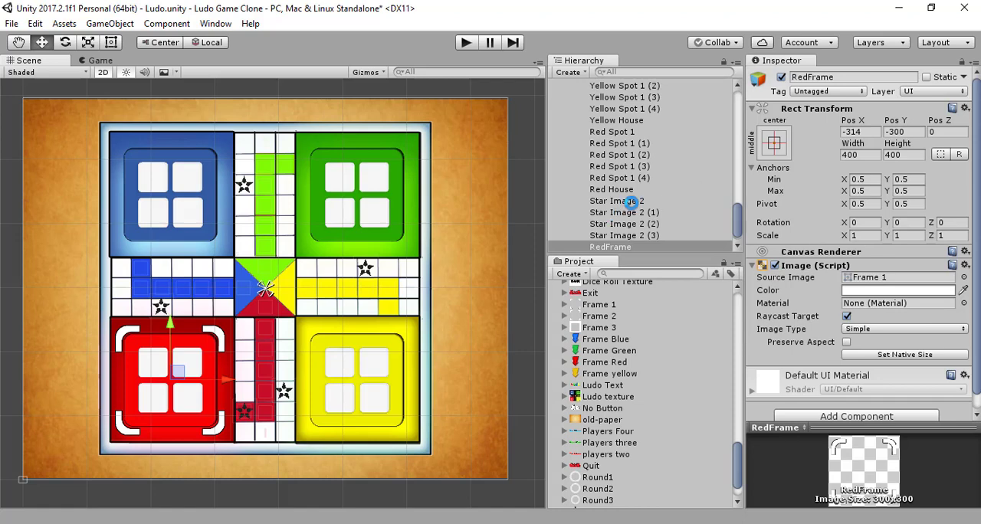
- Duplicate RedFrame and move the copy up onto the blue base, at about Y 312
{"action": "left_click", "coordinate": [649, 247]}
{"action": "key", "text": "ctrl+d"}
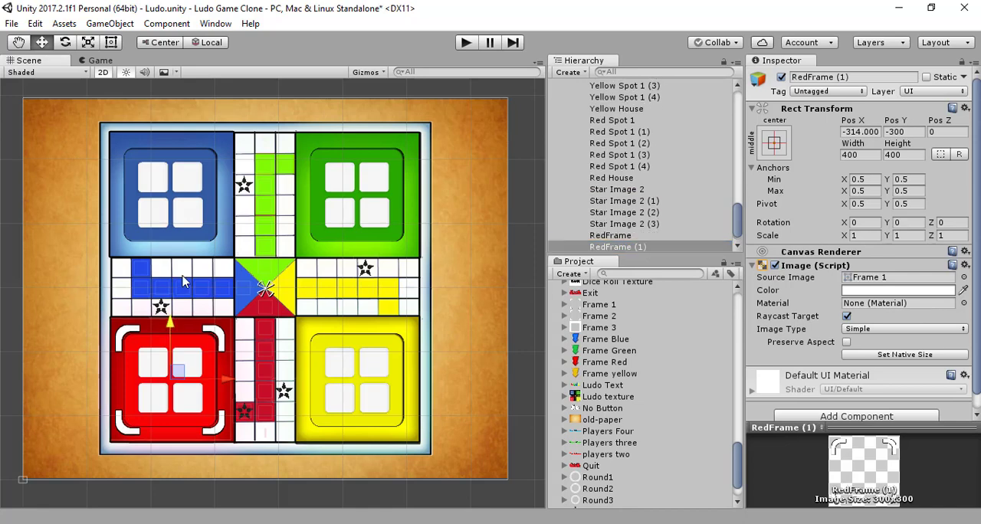
{"action": "left_click_drag", "start_coordinate": [168, 328], "coordinate": [195, 143]}
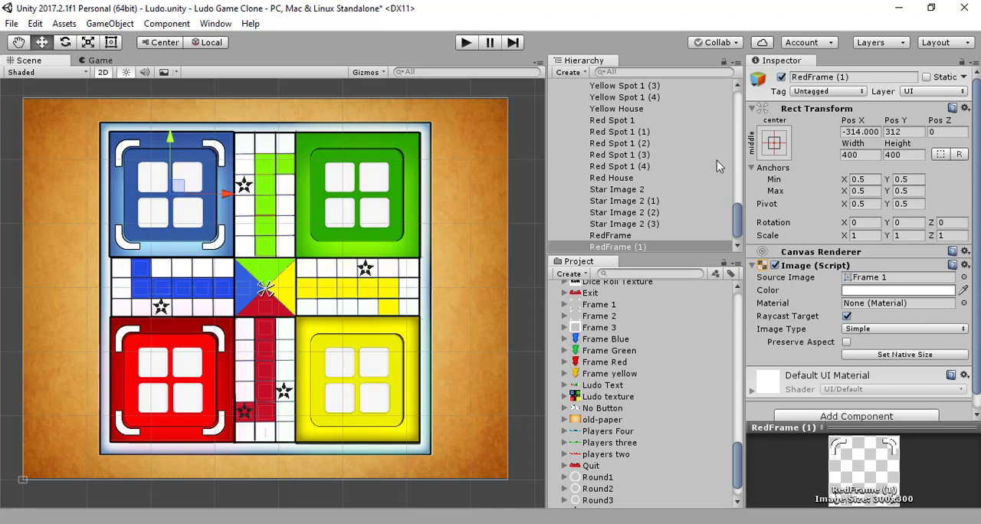
- Rename the duplicated frame on the blue base to BlueFrame
{"action": "left_click", "coordinate": [873, 77]}
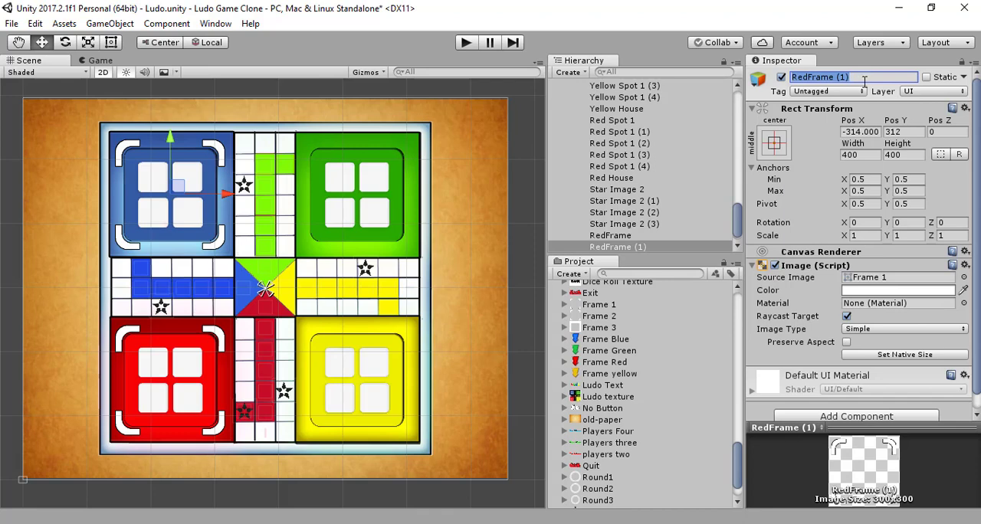
{"action": "type", "text": "Blue"}
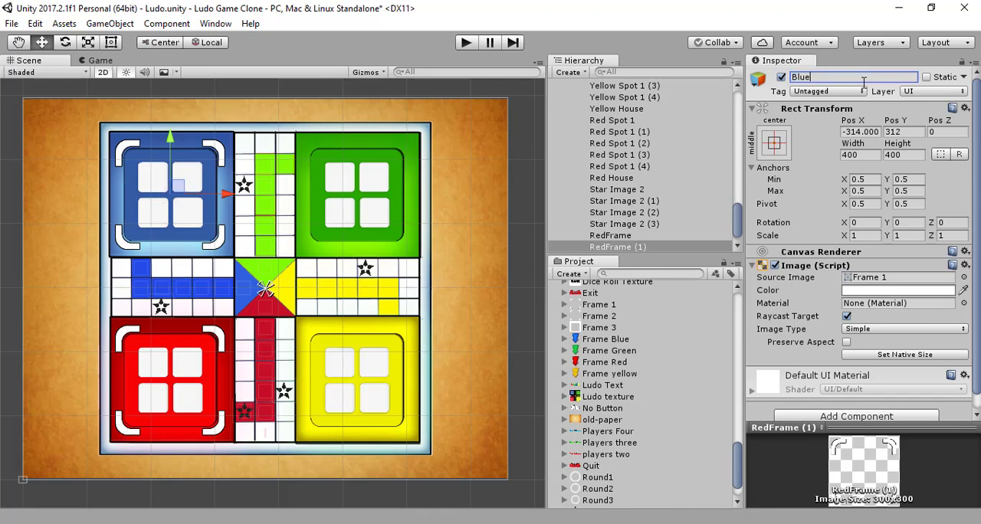
{"action": "type", "text": "Frame"}
{"action": "key", "text": "Return"}
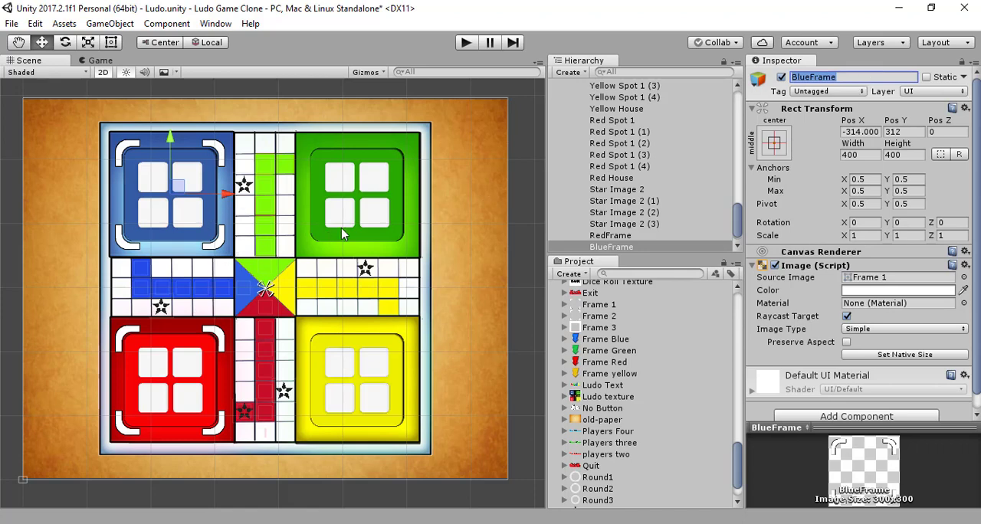
- Duplicate BlueFrame and move the copy horizontally onto the green base, at about X 303
{"action": "left_click", "coordinate": [618, 247]}
{"action": "key", "text": "ctrl+d"}
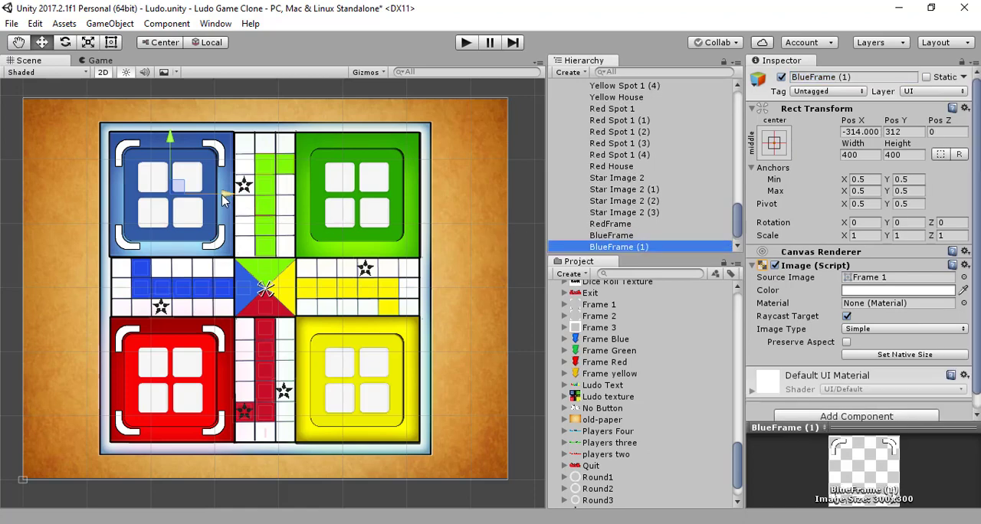
{"action": "left_click_drag", "start_coordinate": [228, 196], "coordinate": [411, 197]}
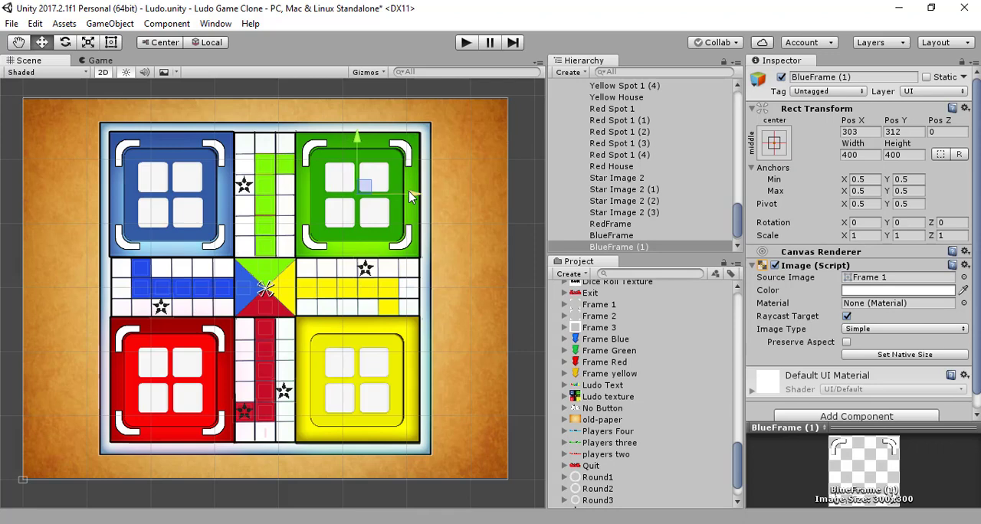
- Rename the frame copy on the green base to GreenFrame
{"action": "left_click", "coordinate": [865, 79]}
{"action": "type", "text": "G"}
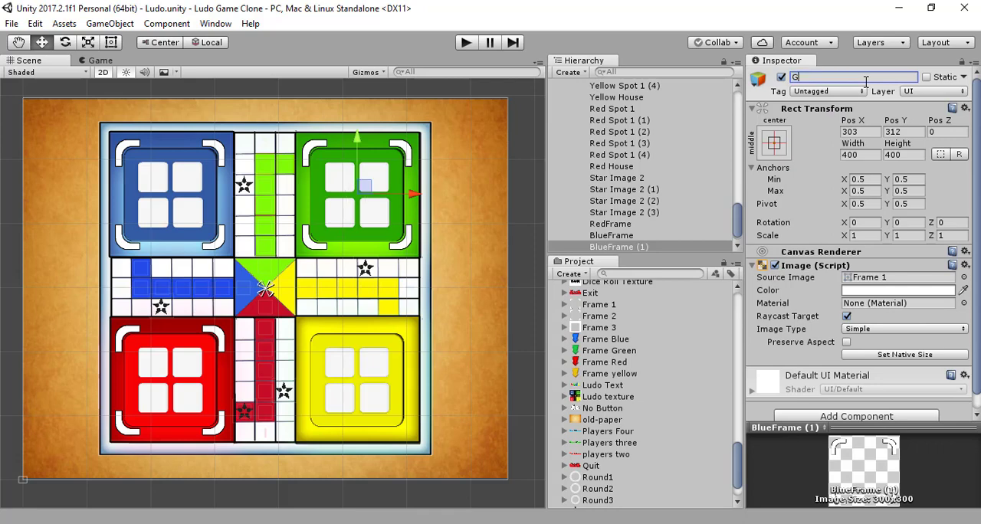
{"action": "type", "text": "reenFrame"}
{"action": "key", "text": "Return"}
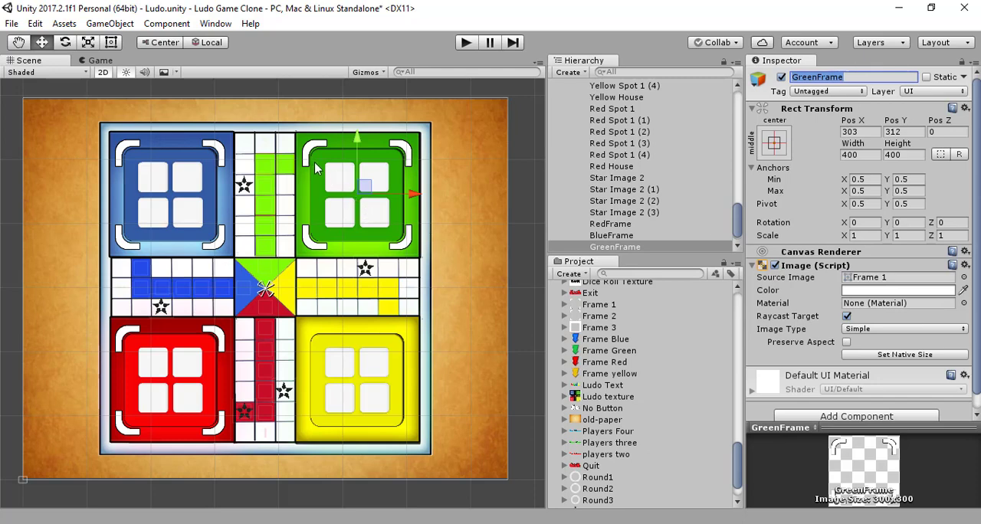
- Duplicate GreenFrame and move the copy down onto the yellow base, at about Y -302
{"action": "left_click_drag", "start_coordinate": [357, 140], "coordinate": [357, 214]}
{"action": "key", "text": "ctrl+z"}
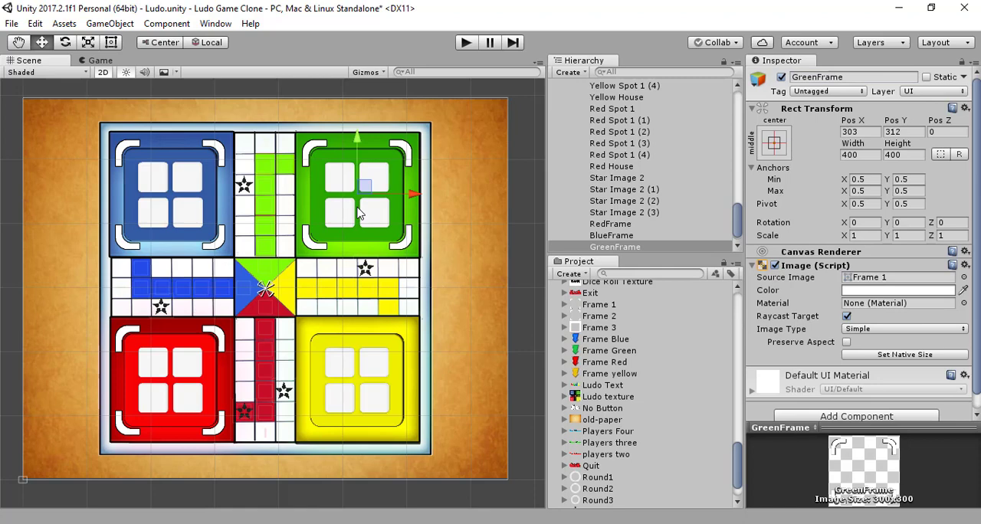
{"action": "left_click", "coordinate": [619, 247]}
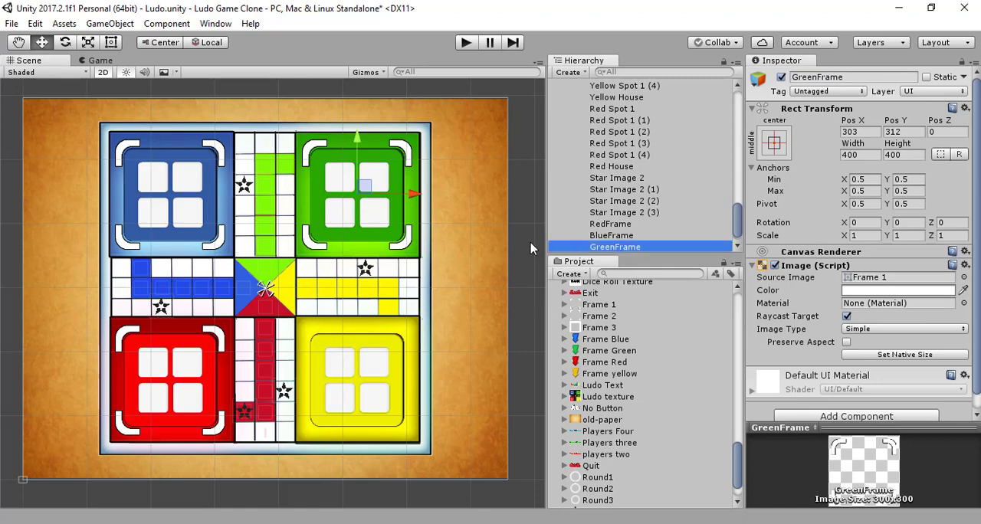
{"action": "key", "text": "ctrl+d"}
{"action": "left_click_drag", "start_coordinate": [360, 161], "coordinate": [354, 328]}
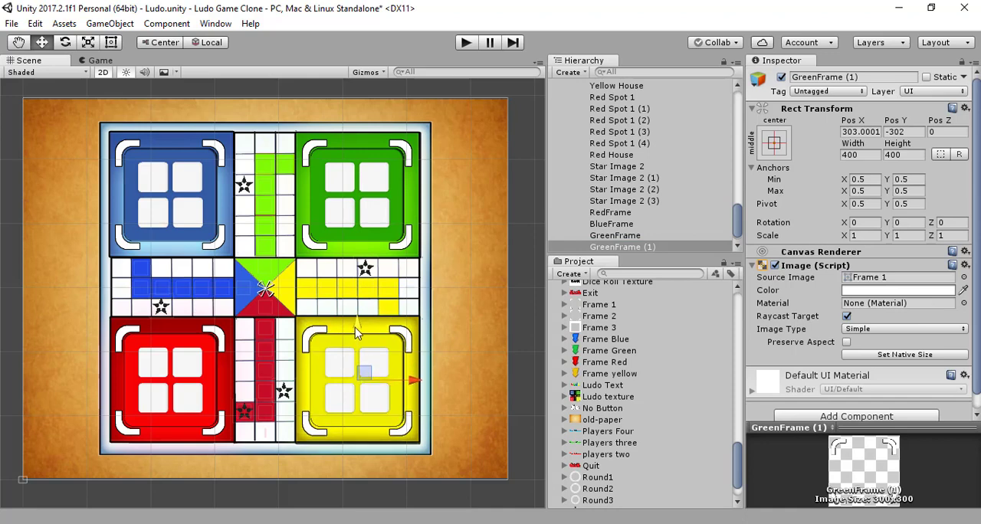
- Rename the frame copy on the yellow base to YellowFrame
{"action": "left_click", "coordinate": [885, 76]}
{"action": "type", "text": "Y"}
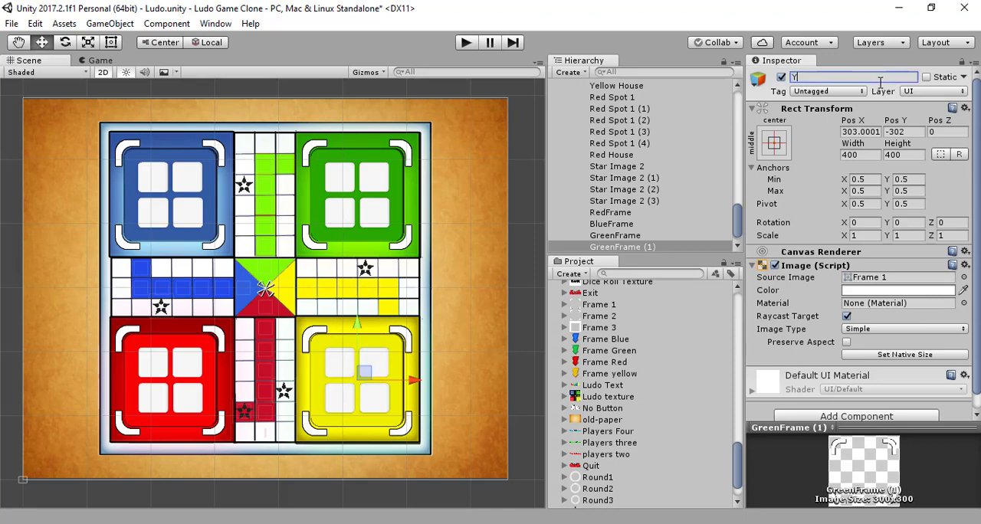
{"action": "type", "text": "ellowFrame"}
{"action": "key", "text": "Return"}
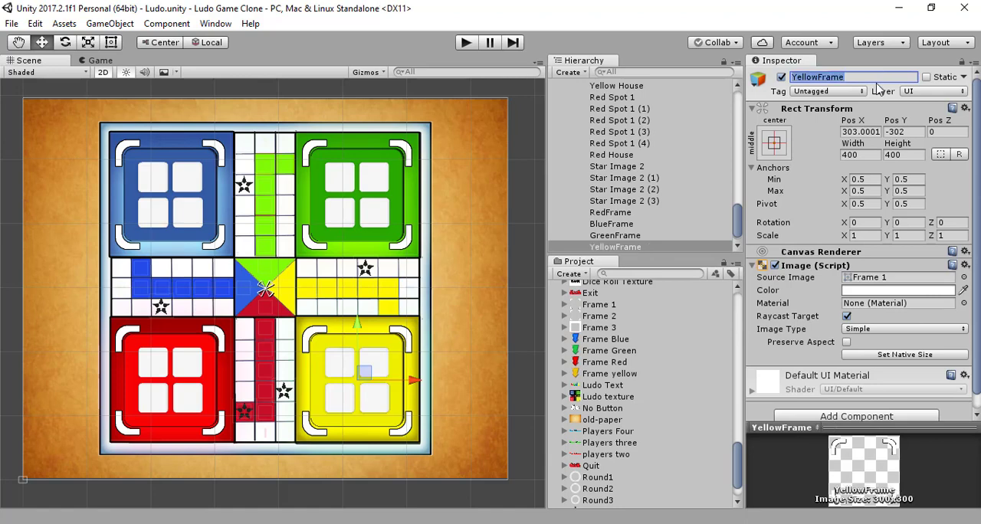
- Deactivate RedFrame, BlueFrame, GreenFrame and YellowFrame together and save the scene
{"action": "left_click", "coordinate": [619, 213]}
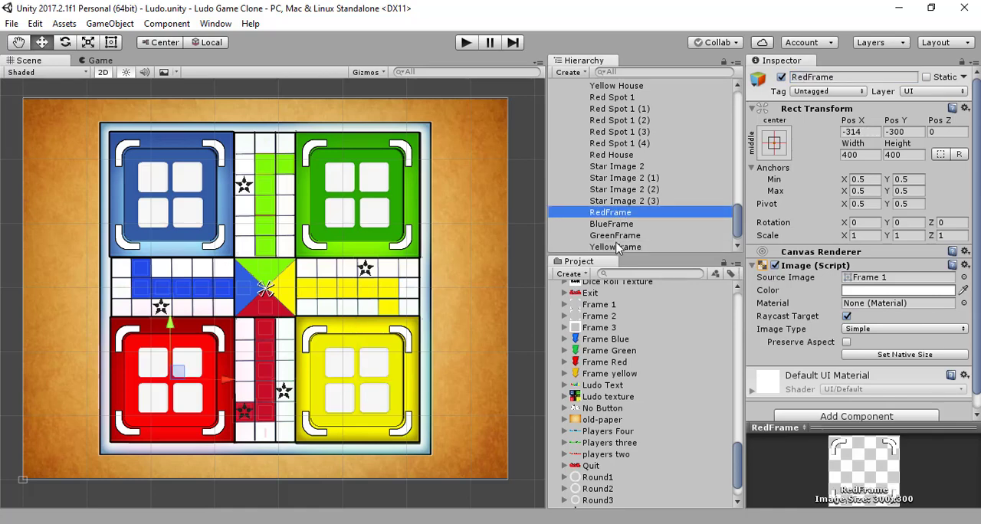
{"action": "left_click", "coordinate": [618, 248], "text": "shift"}
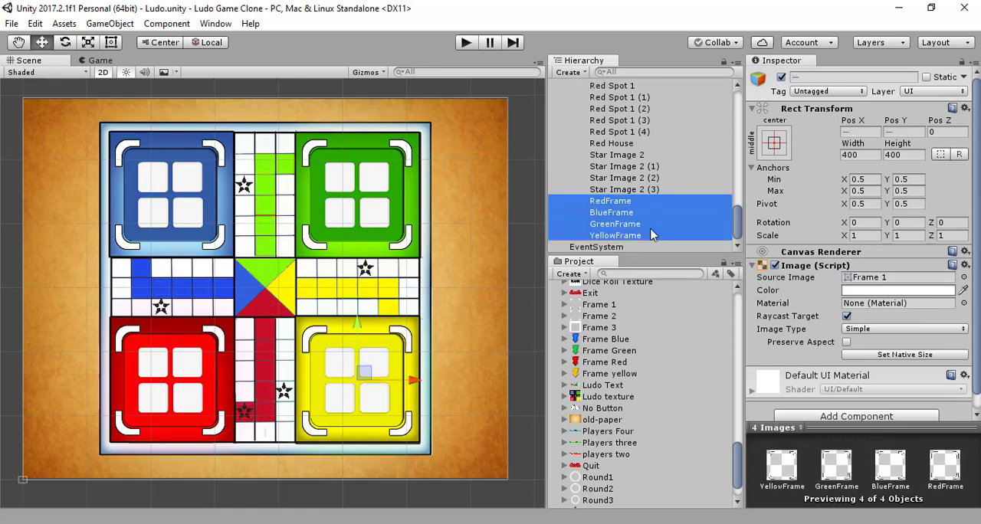
{"action": "scroll", "coordinate": [648, 236], "scroll_direction": "down", "scroll_amount": 1}
{"action": "left_click", "coordinate": [781, 78]}
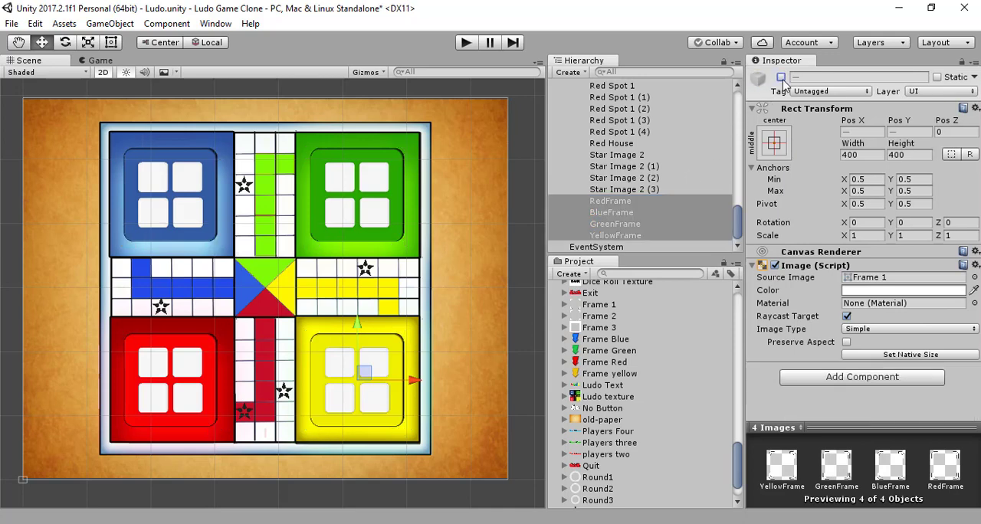
{"action": "left_click", "coordinate": [664, 212]}
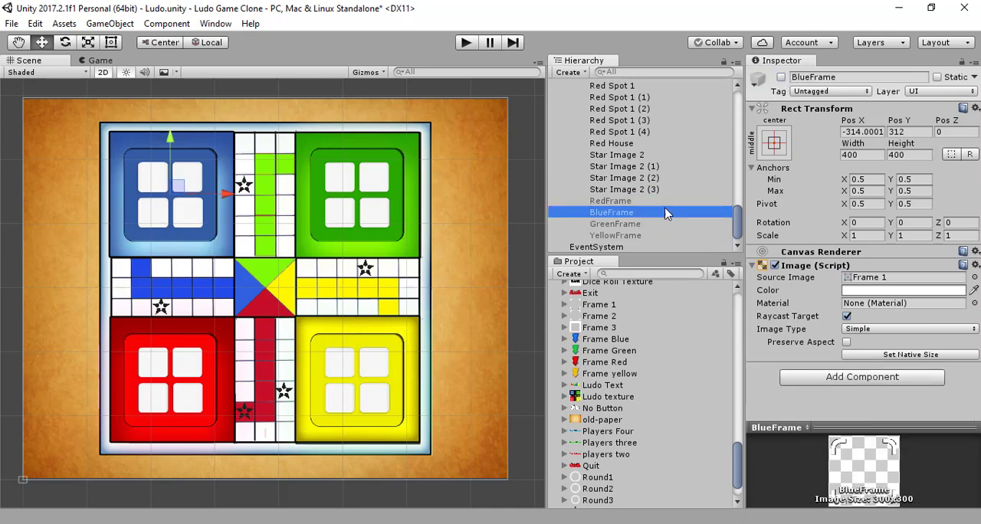
{"action": "key", "text": "ctrl+s"}
{"action": "left_click", "coordinate": [502, 523]}
- Add a new UI Image as a child of Ludo Texture
{"action": "scroll", "coordinate": [667, 184], "scroll_direction": "up", "scroll_amount": 20}
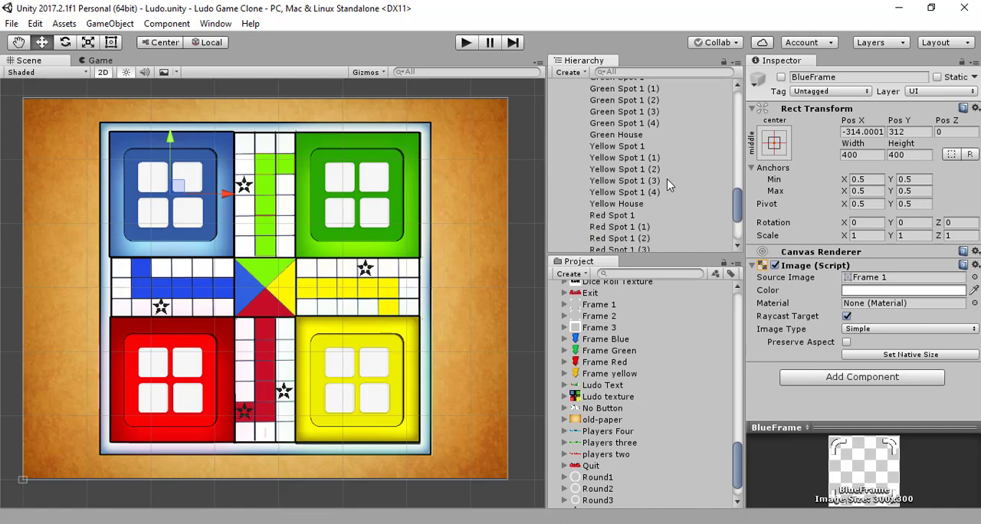
{"action": "scroll", "coordinate": [666, 184], "scroll_direction": "up", "scroll_amount": 3}
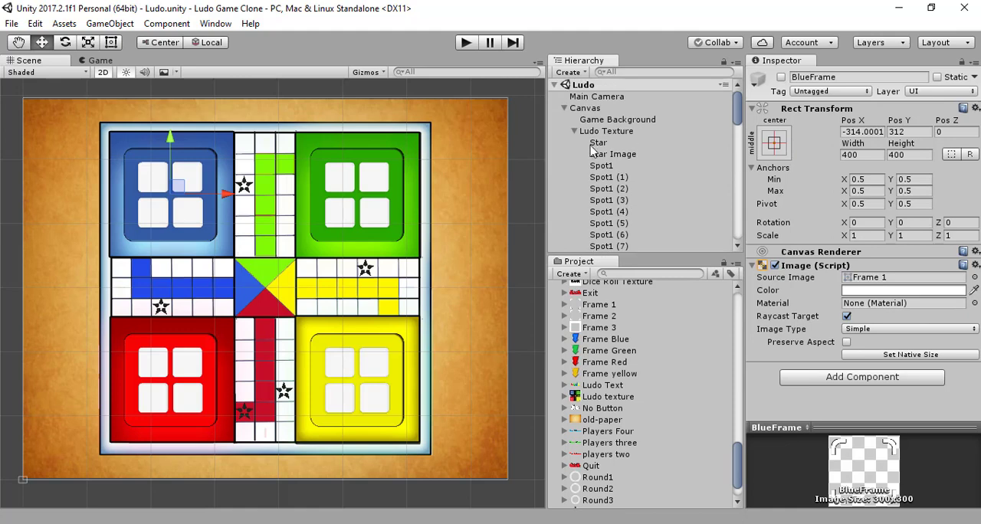
{"action": "left_click", "coordinate": [606, 132]}
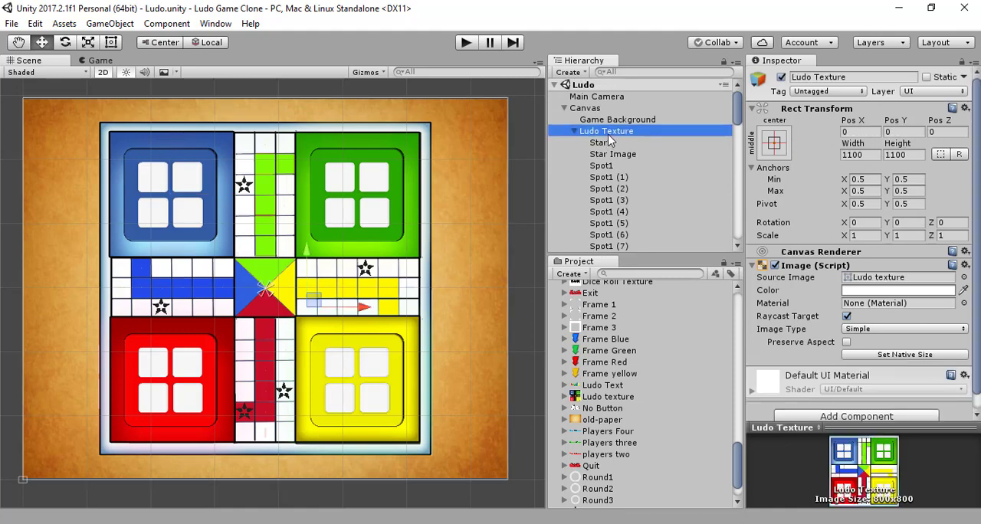
{"action": "right_click", "coordinate": [609, 133]}
{"action": "mouse_move", "coordinate": [659, 367]}
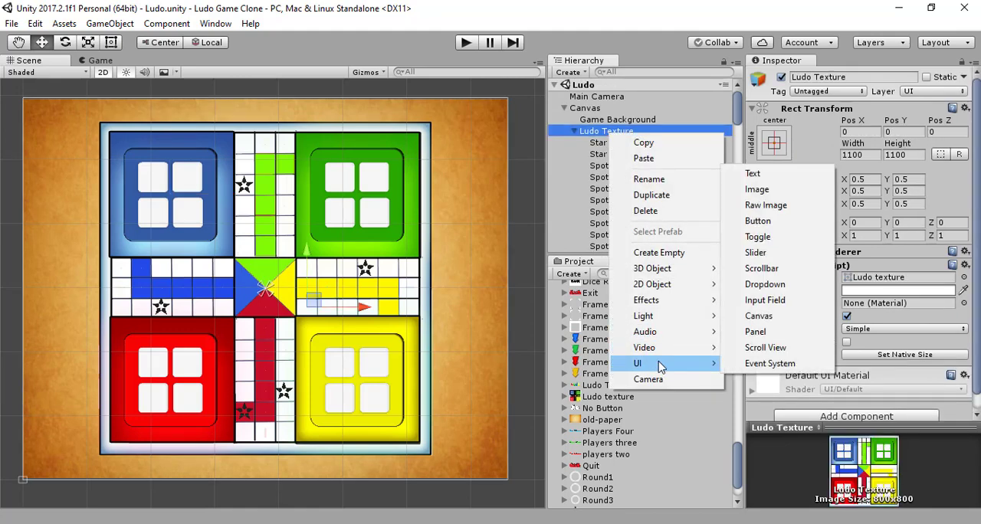
{"action": "left_click", "coordinate": [796, 190]}
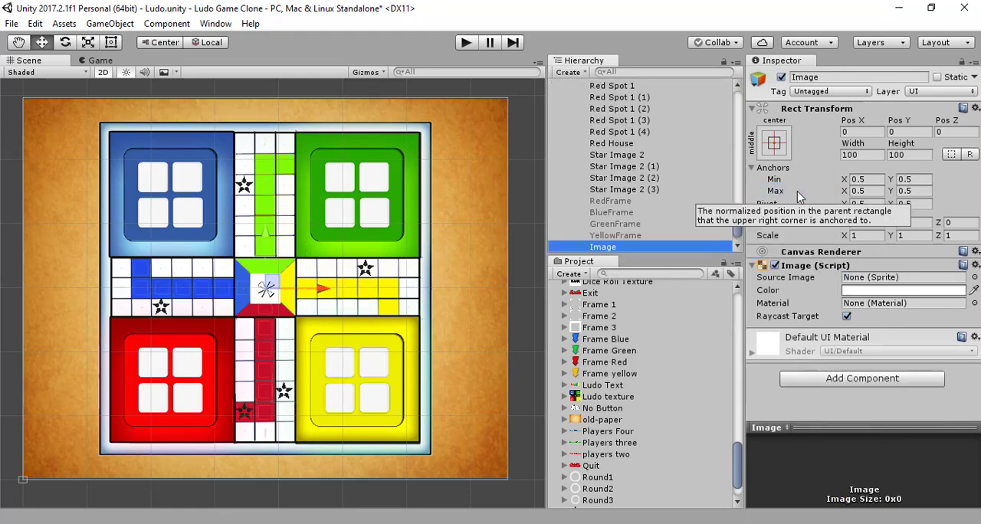
- Rename the new image under Ludo Texture to RedWinningScreen
{"action": "left_click", "coordinate": [852, 78]}
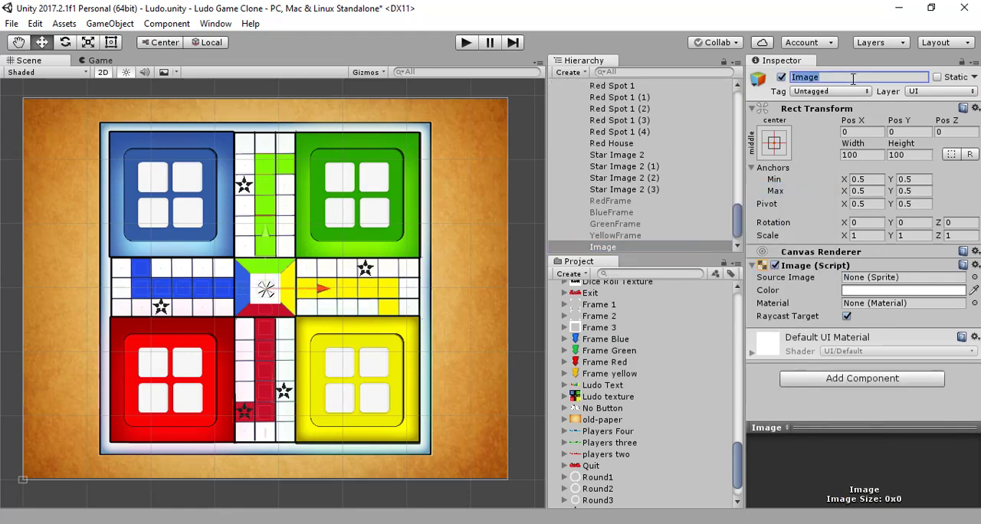
{"action": "type", "text": "R"}
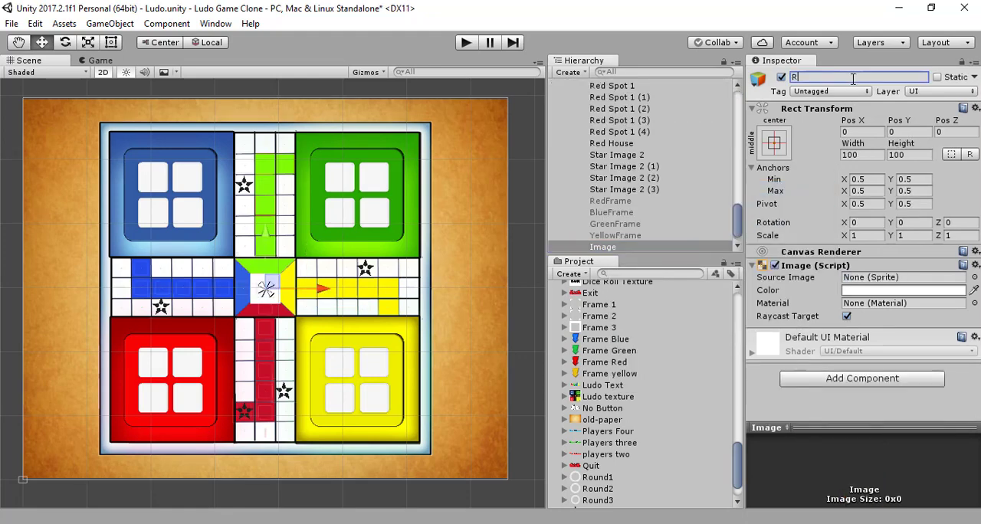
{"action": "type", "text": "edWinningI"}
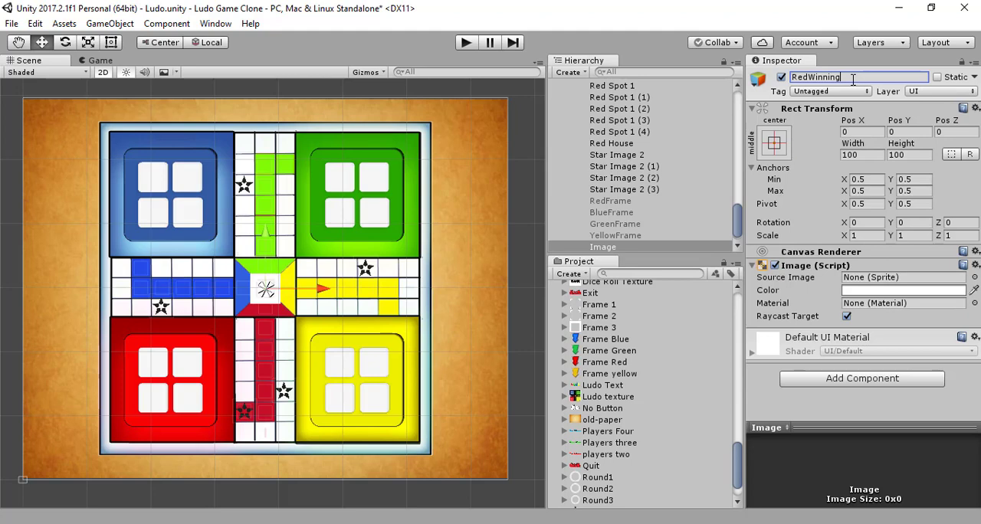
{"action": "type", "text": "IScreen"}
{"action": "key", "text": "Return"}
- Try a width and height of 400 for RedWinningScreen
{"action": "left_click", "coordinate": [865, 156]}
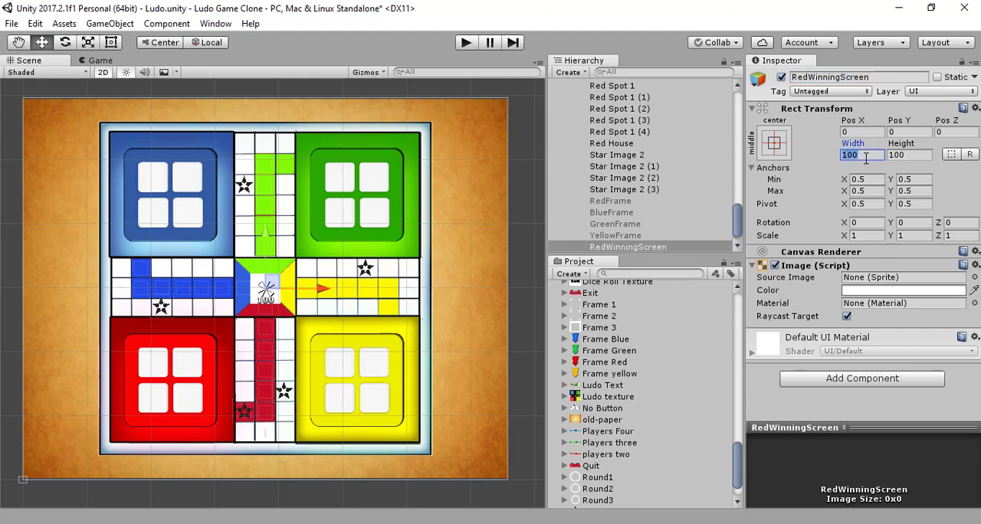
{"action": "type", "text": "400"}
{"action": "left_click", "coordinate": [908, 155]}
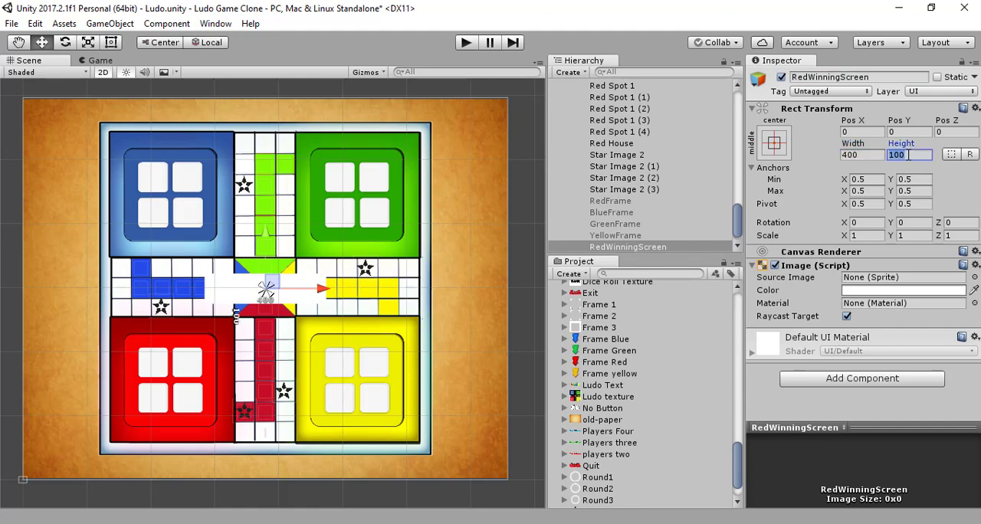
{"action": "type", "text": "400"}
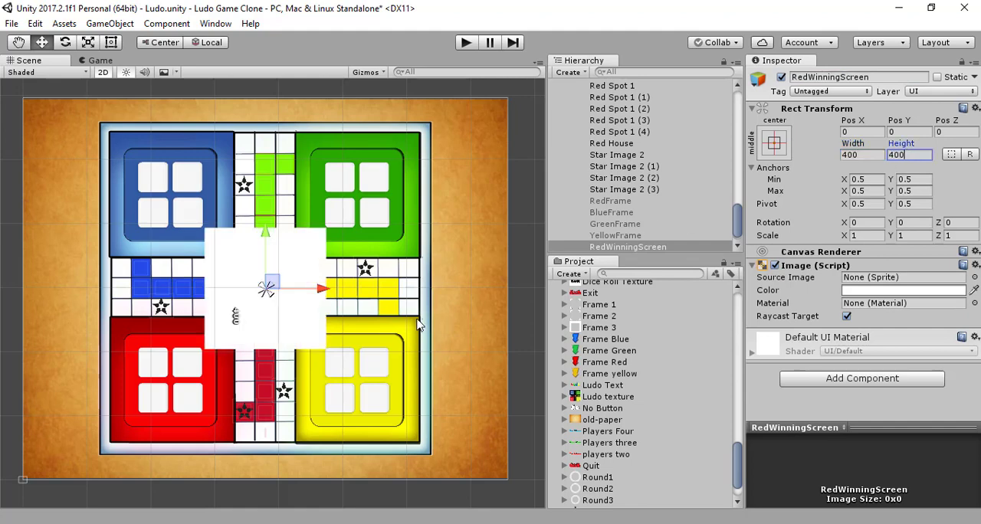
- Move RedWinningScreen from the board's center onto the blue base, at about X -312, Y 312
{"action": "left_click_drag", "start_coordinate": [261, 229], "coordinate": [263, 147]}
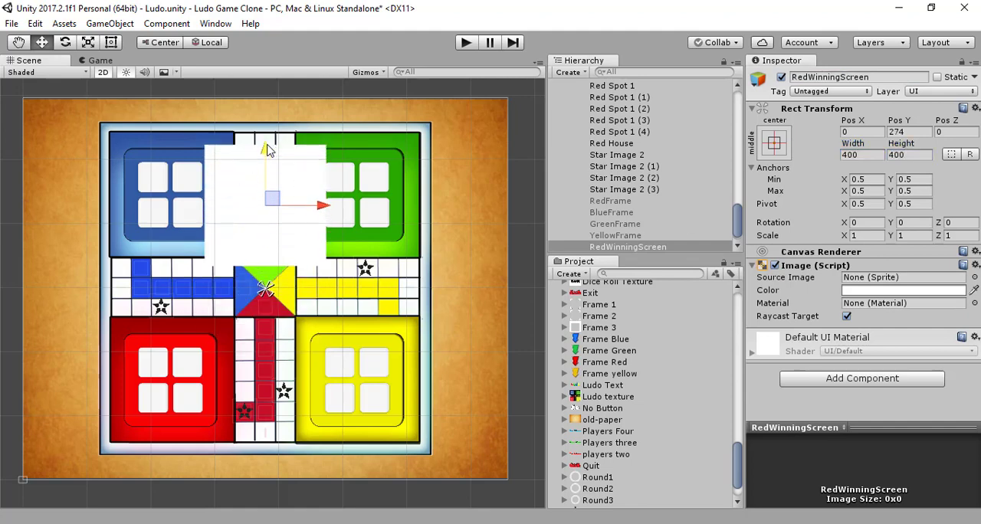
{"action": "left_click_drag", "start_coordinate": [323, 201], "coordinate": [226, 206]}
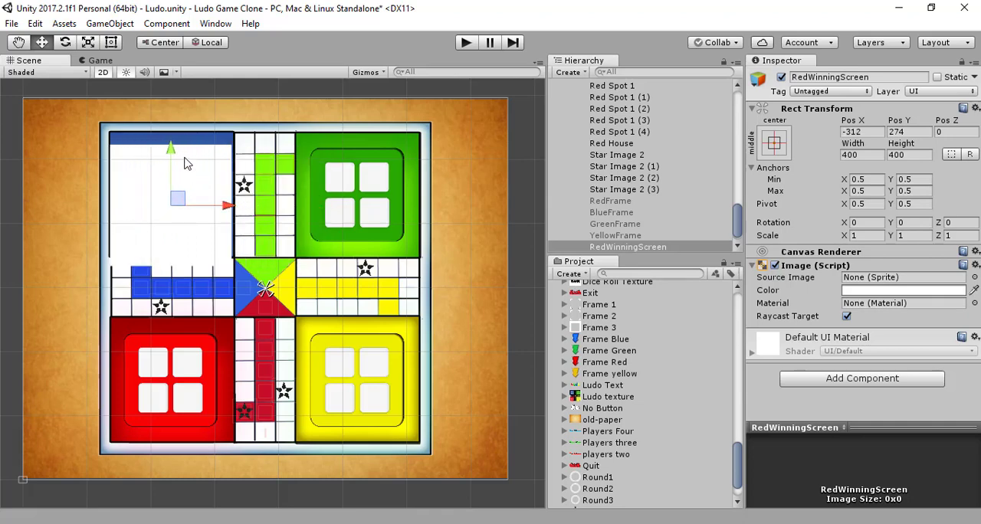
{"action": "left_click_drag", "start_coordinate": [176, 157], "coordinate": [175, 147]}
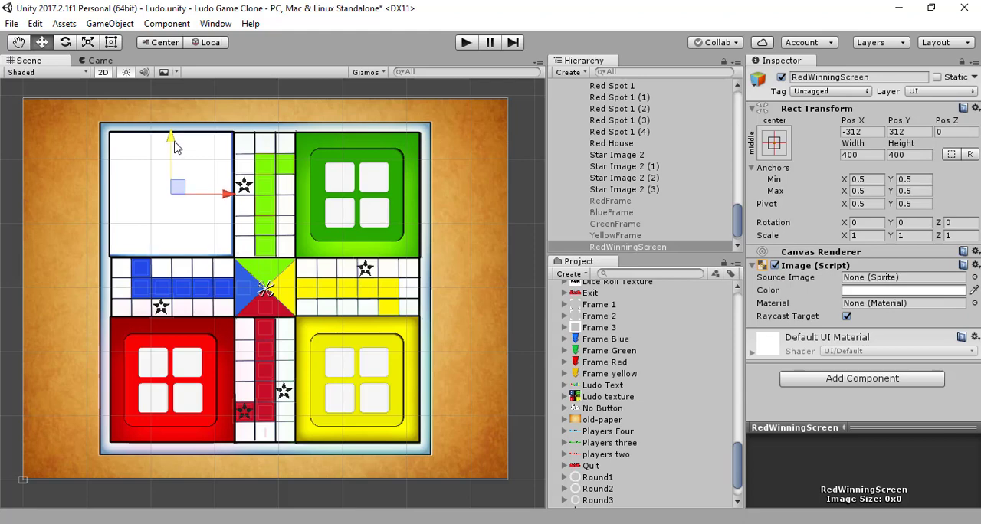
- Set RedWinningScreen's width and height to 300
{"action": "left_click", "coordinate": [861, 155]}
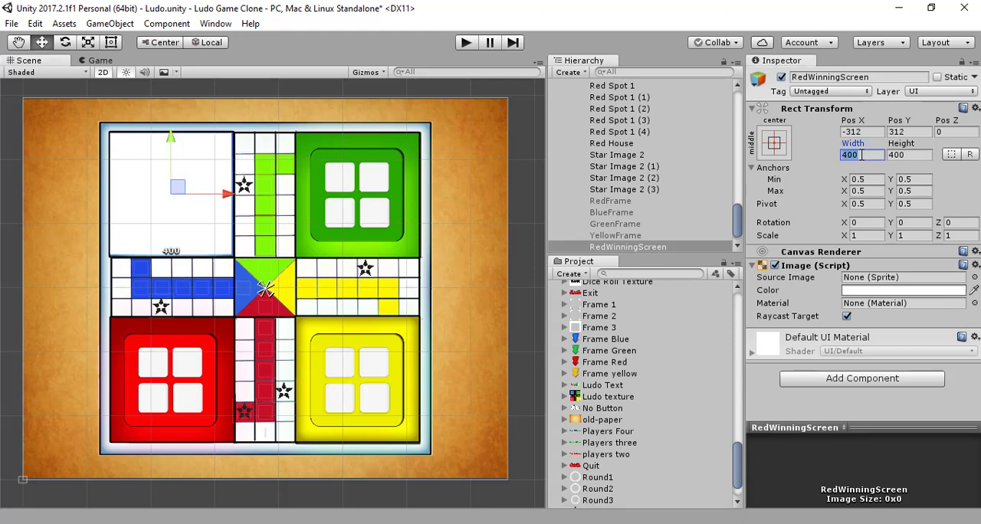
{"action": "type", "text": "300"}
{"action": "left_click", "coordinate": [916, 155]}
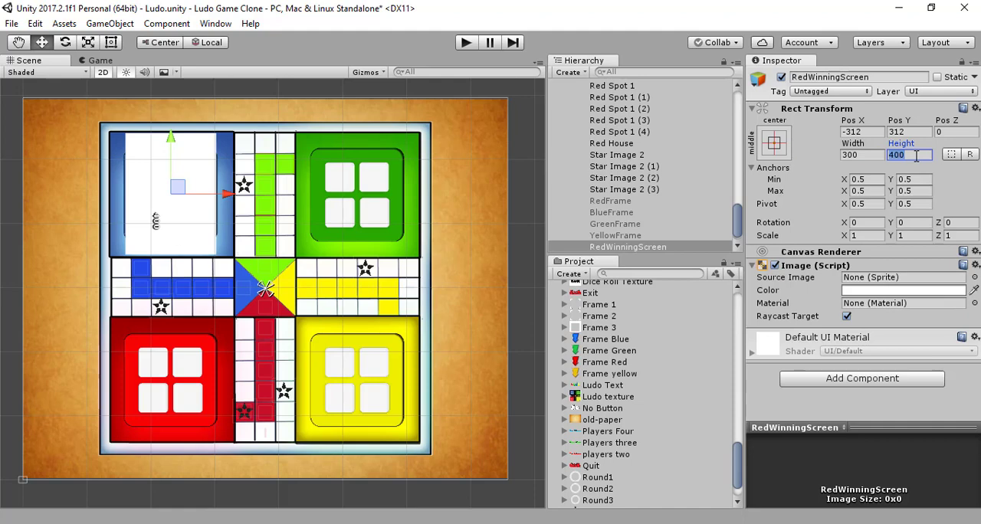
{"action": "type", "text": "300"}
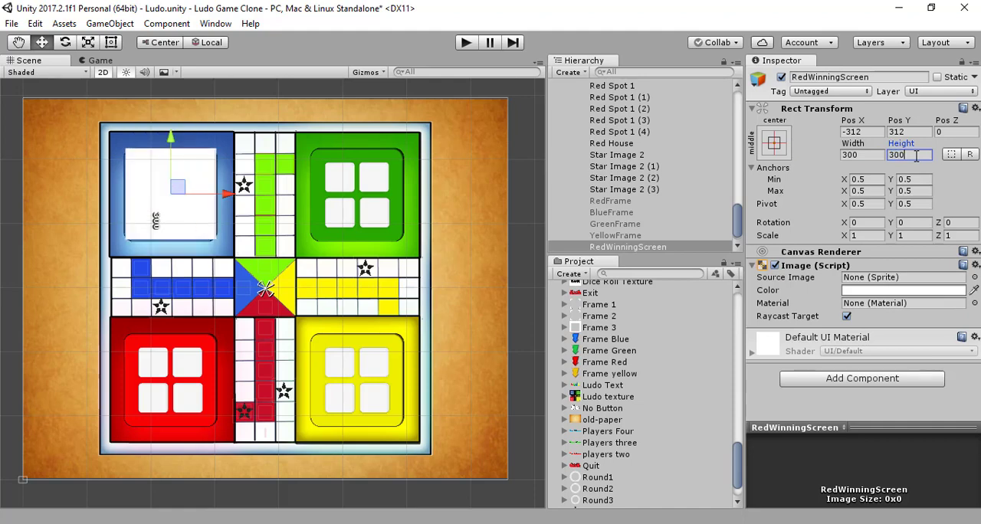
- Nudge RedWinningScreen down to about Y 310 and assign the Ludo texture sprite as its source image
{"action": "left_click_drag", "start_coordinate": [170, 136], "coordinate": [174, 138]}
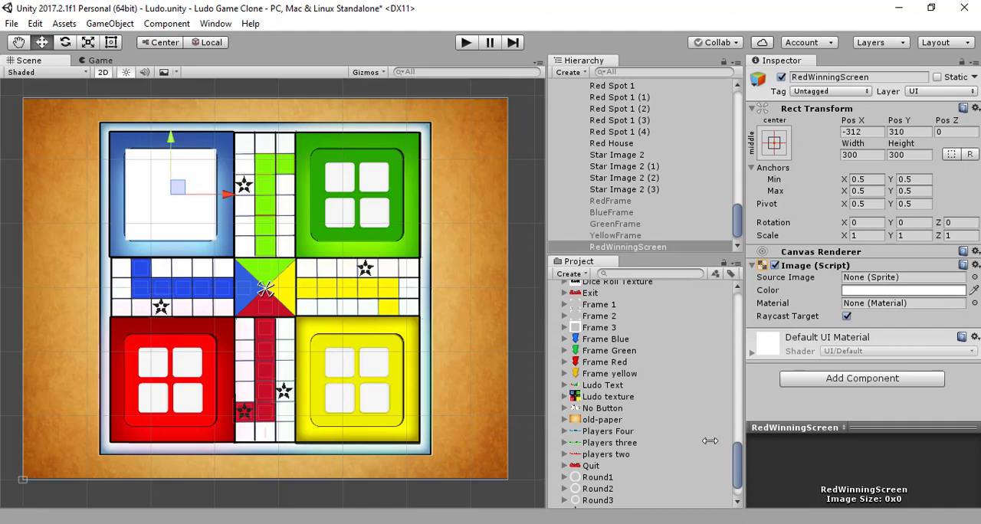
{"action": "left_click_drag", "start_coordinate": [625, 398], "coordinate": [922, 285]}
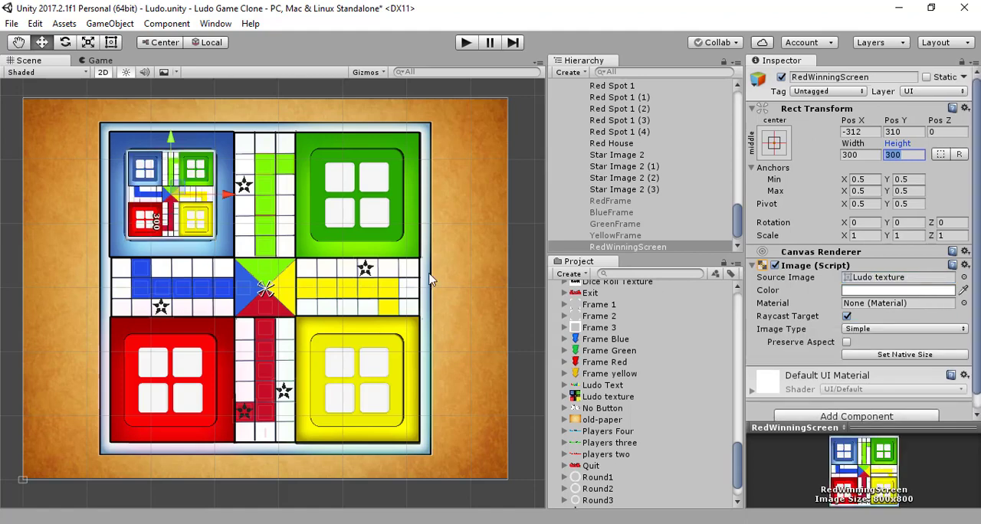
- Move RedWinningScreen onto the red base at about X -314, Y -300, and place a duplicate on the blue base at about Y 312
{"action": "left_click_drag", "start_coordinate": [225, 194], "coordinate": [224, 198]}
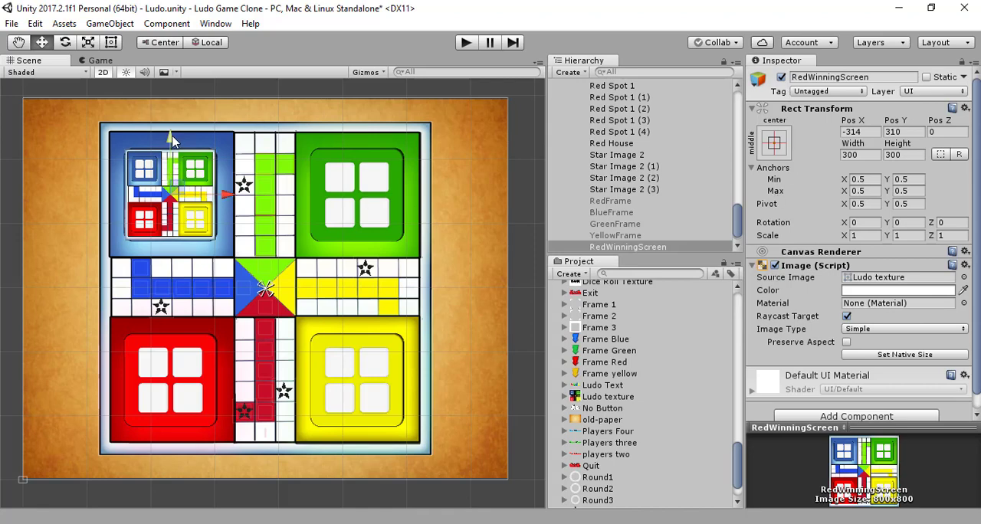
{"action": "left_click_drag", "start_coordinate": [174, 144], "coordinate": [158, 327]}
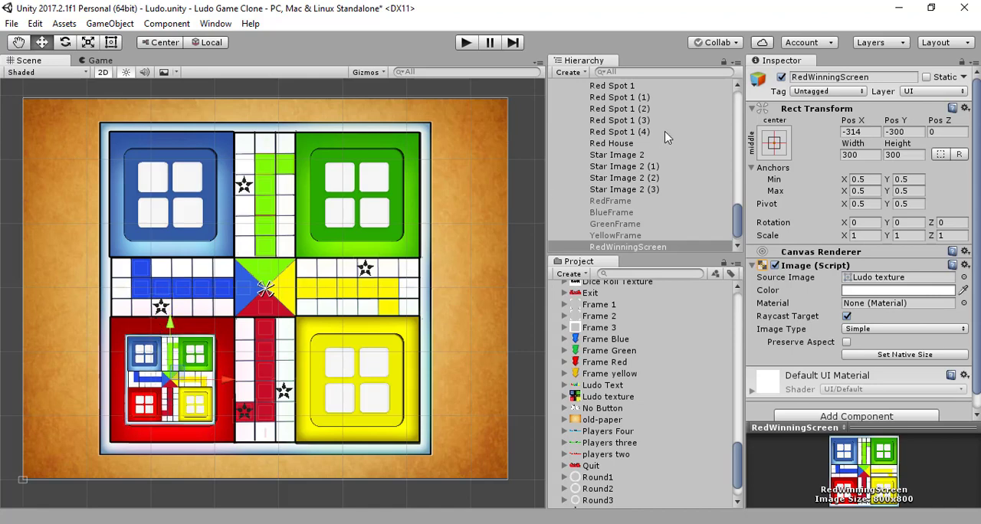
{"action": "left_click", "coordinate": [609, 247]}
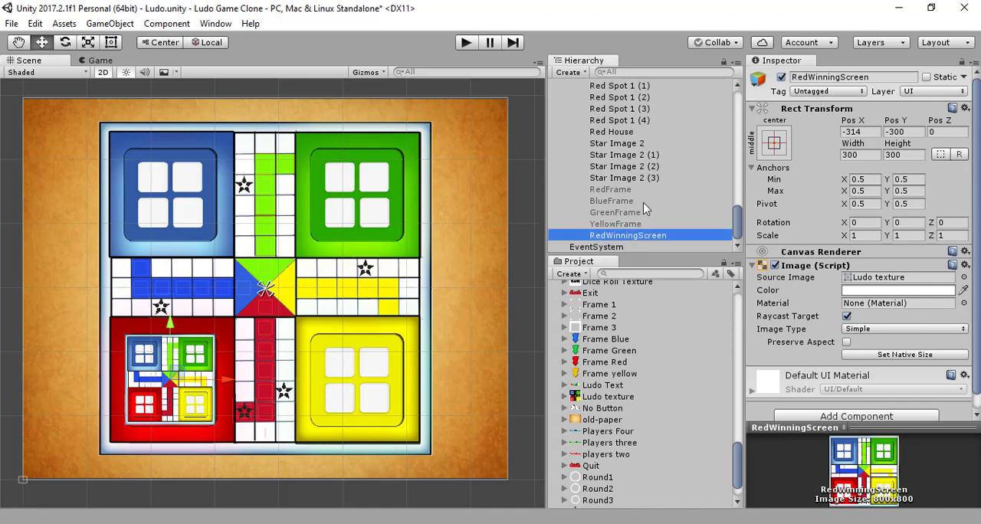
{"action": "key", "text": "ctrl+d"}
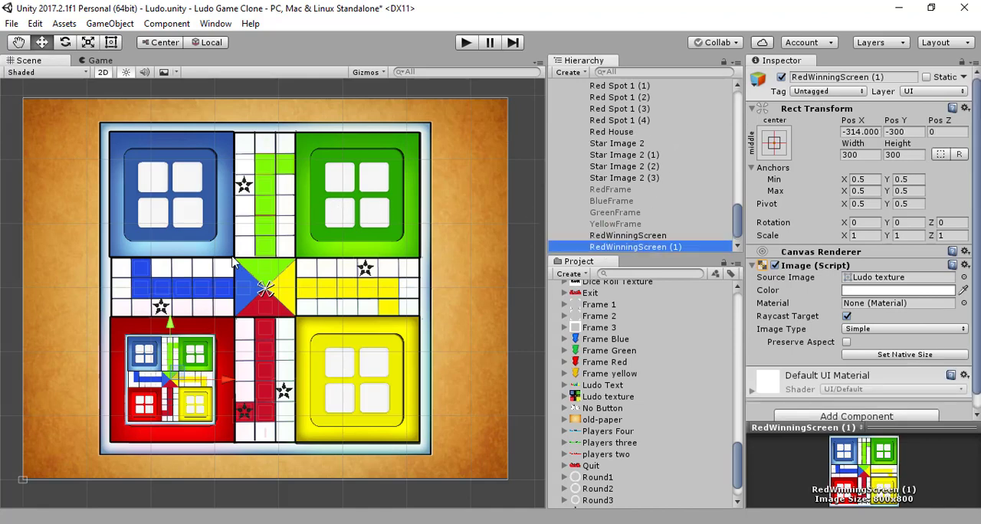
{"action": "left_click_drag", "start_coordinate": [176, 327], "coordinate": [193, 143]}
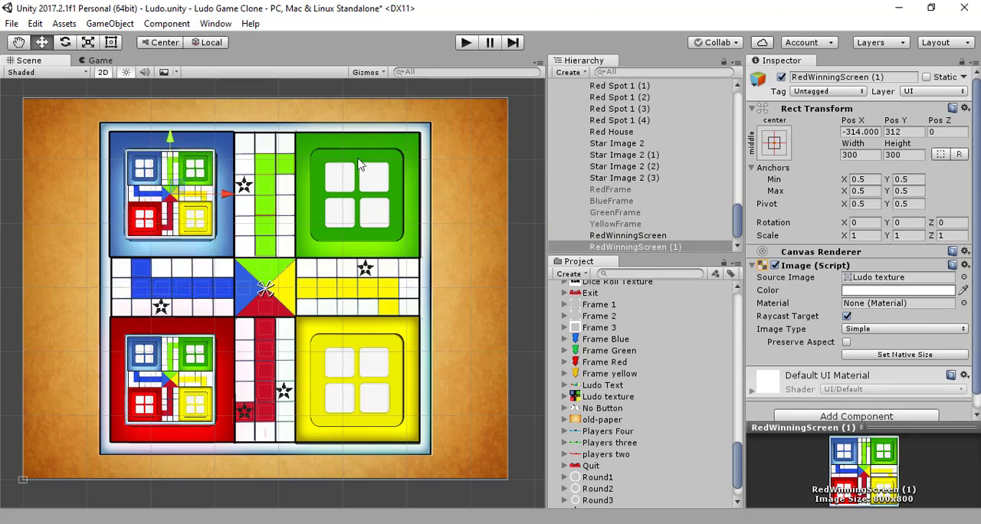
- Rename the duplicate on the blue base as BlueWinningScreen
{"action": "left_click", "coordinate": [905, 79]}
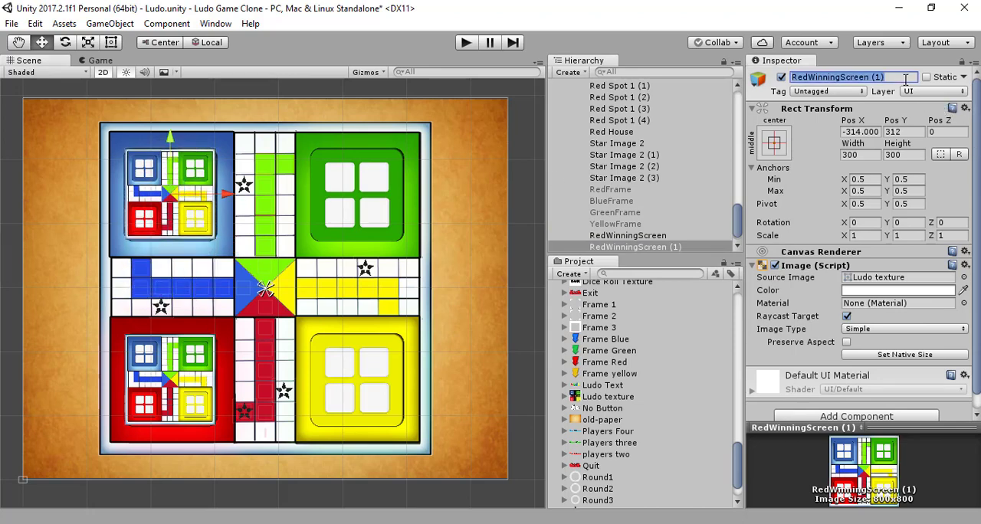
{"action": "left_click", "coordinate": [905, 79]}
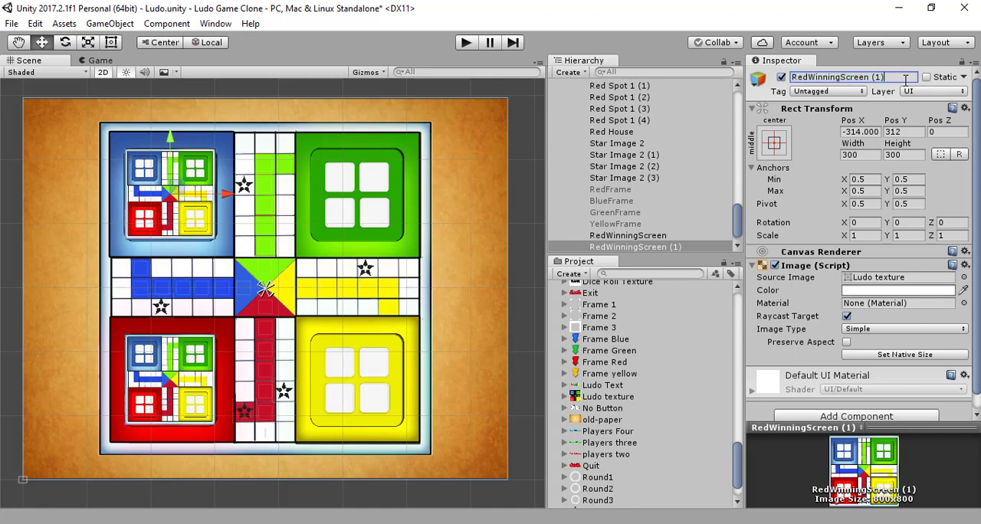
{"action": "key", "text": "BackSpace"}
{"action": "key", "text": "BackSpace"}
{"action": "key", "text": "BackSpace"}
{"action": "key", "text": "BackSpace"}
{"action": "left_click_drag", "start_coordinate": [806, 79], "coordinate": [789, 86]}
{"action": "type", "text": "B"}
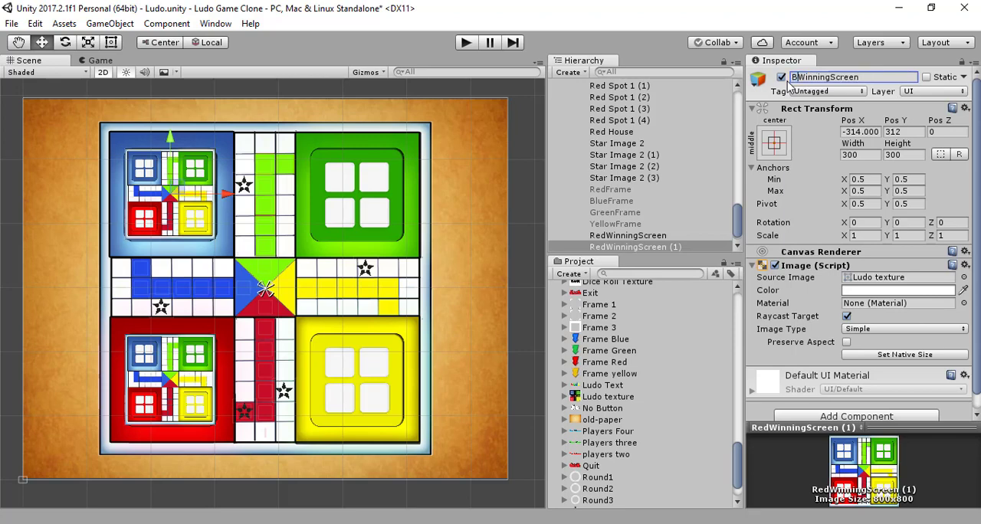
{"action": "type", "text": "lue"}
{"action": "key", "text": "Return"}
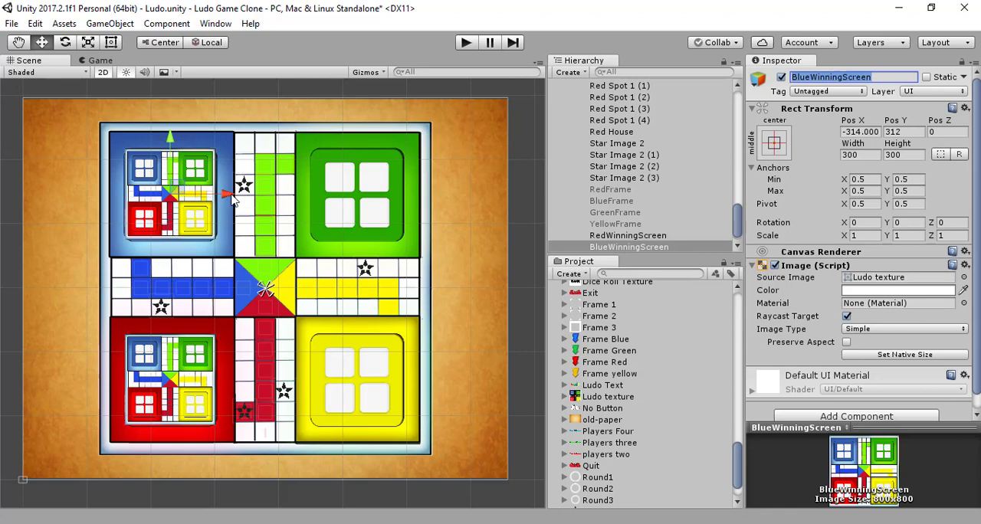
- Duplicate BlueWinningScreen and move the copy onto the green base at about X 300, Y 312, leaving the original on the blue base
{"action": "left_click_drag", "start_coordinate": [232, 196], "coordinate": [401, 178]}
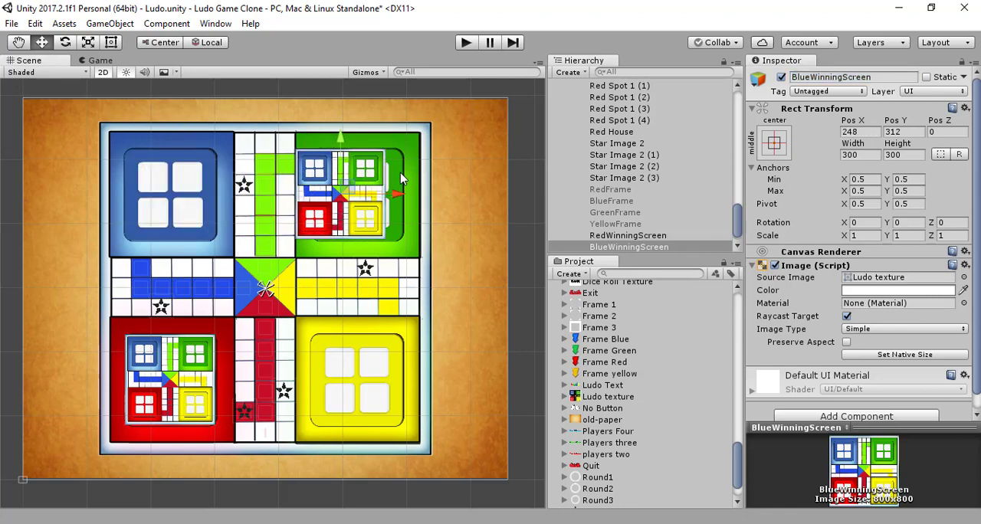
{"action": "key", "text": "ctrl+z"}
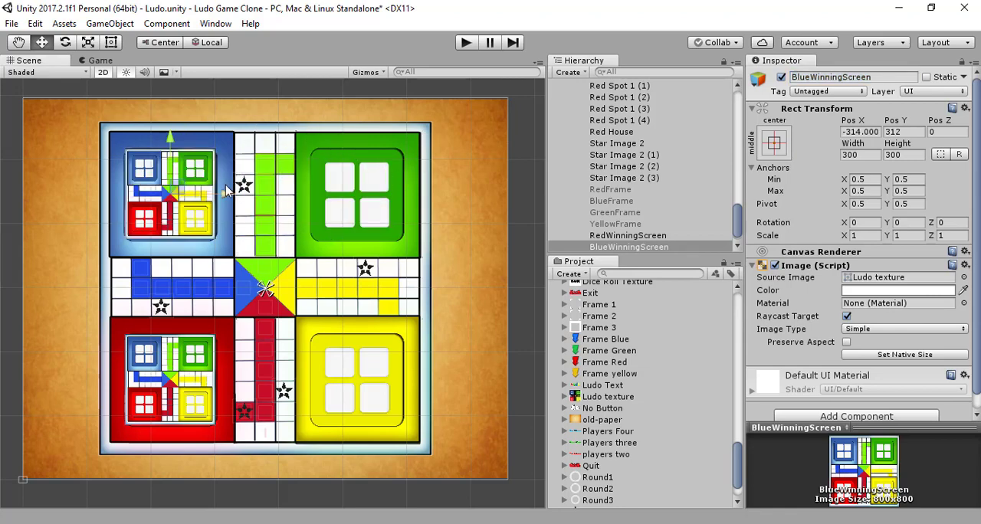
{"action": "key", "text": "ctrl+d"}
{"action": "left_click_drag", "start_coordinate": [223, 198], "coordinate": [411, 179]}
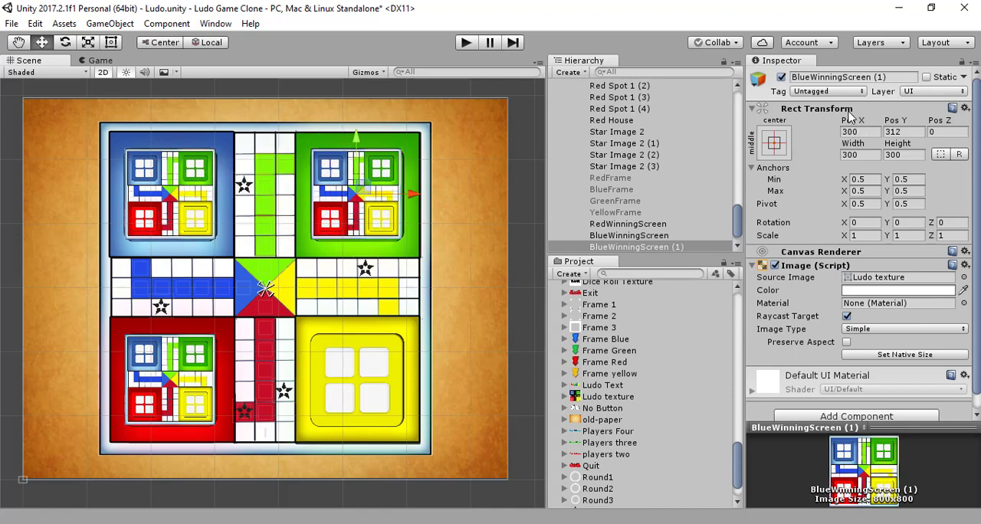
- Rename the copy on the green base as GreenWinningScreen
{"action": "left_click", "coordinate": [882, 77]}
{"action": "left_click", "coordinate": [889, 77]}
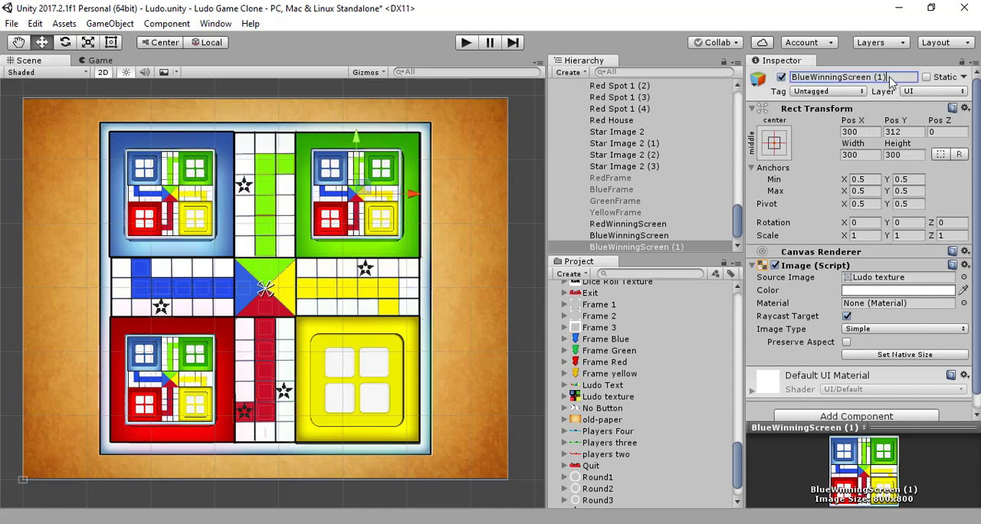
{"action": "key", "text": "BackSpace"}
{"action": "key", "text": "BackSpace"}
{"action": "key", "text": "BackSpace"}
{"action": "key", "text": "BackSpace"}
{"action": "double_click", "coordinate": [806, 77]}
{"action": "left_click", "coordinate": [806, 77]}
{"action": "left_click_drag", "start_coordinate": [806, 77], "coordinate": [791, 78]}
{"action": "key", "text": "BackSpace"}
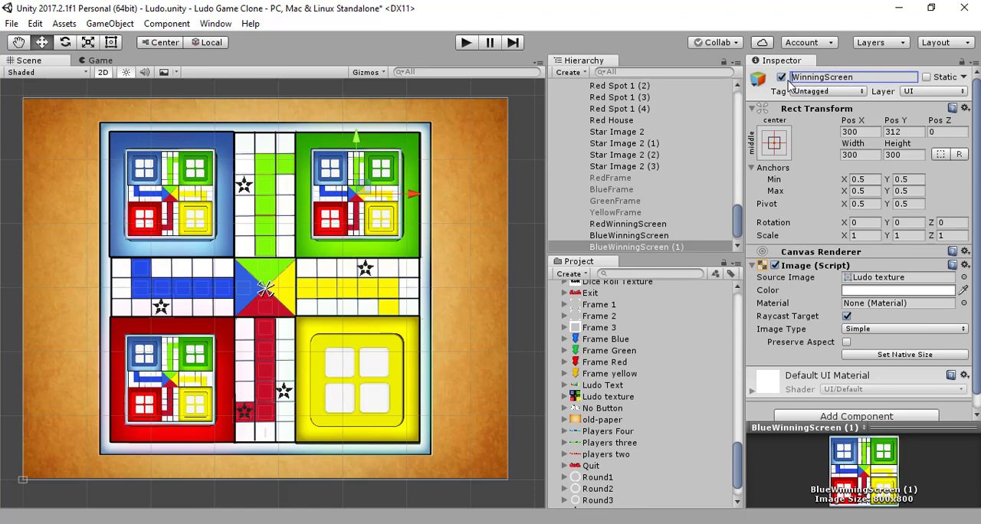
{"action": "type", "text": "Gree"}
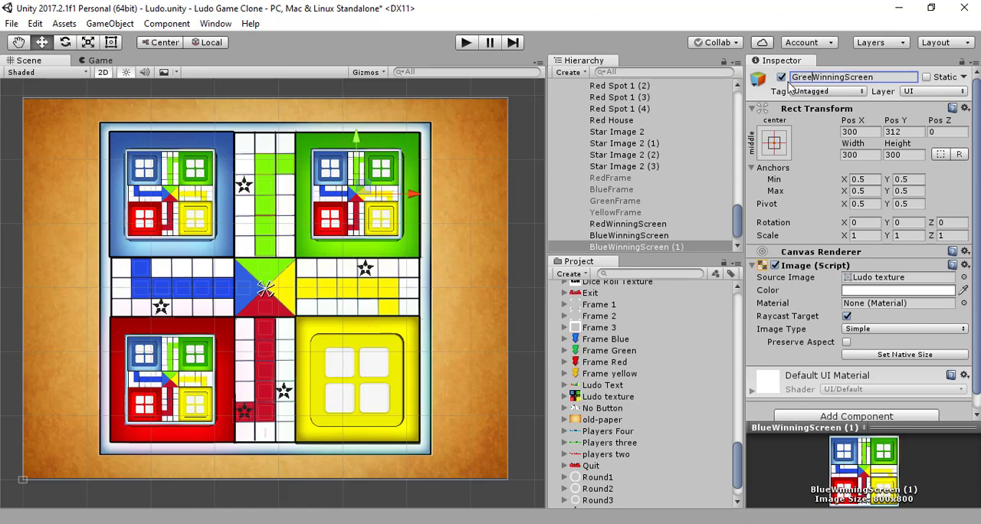
{"action": "type", "text": "n"}
{"action": "key", "text": "Return"}
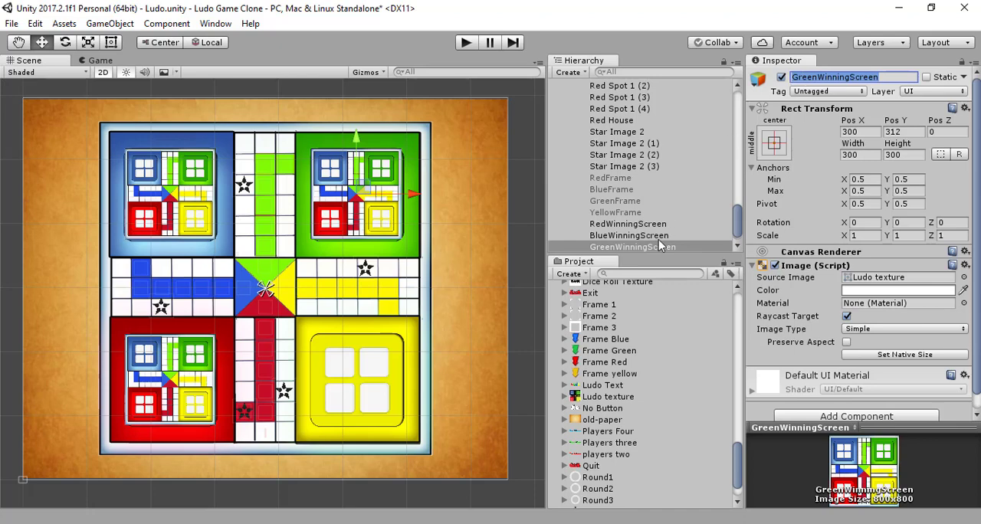
- Duplicate GreenWinningScreen and move the copy straight down onto the yellow base at about Y -300
{"action": "left_click", "coordinate": [659, 244]}
{"action": "key", "text": "ctrl+d"}
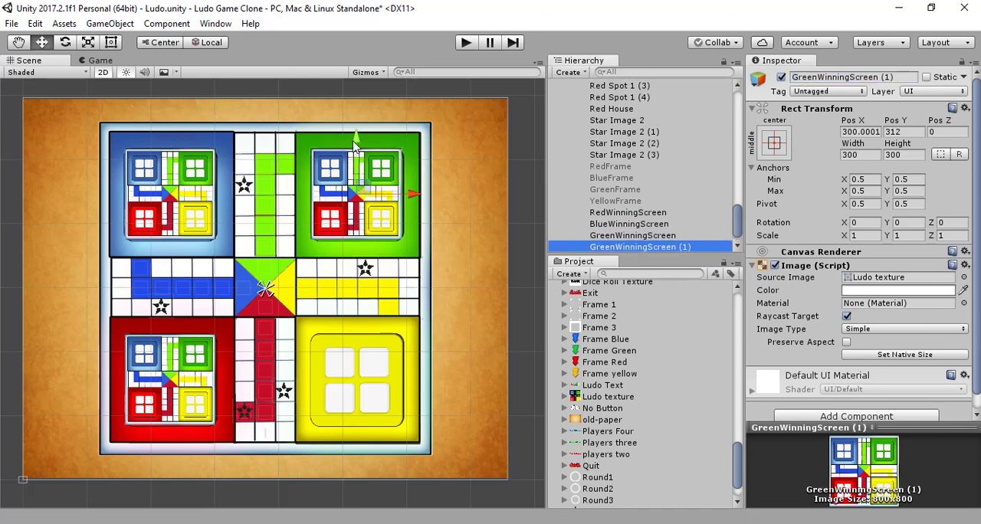
{"action": "left_click_drag", "start_coordinate": [354, 144], "coordinate": [323, 327]}
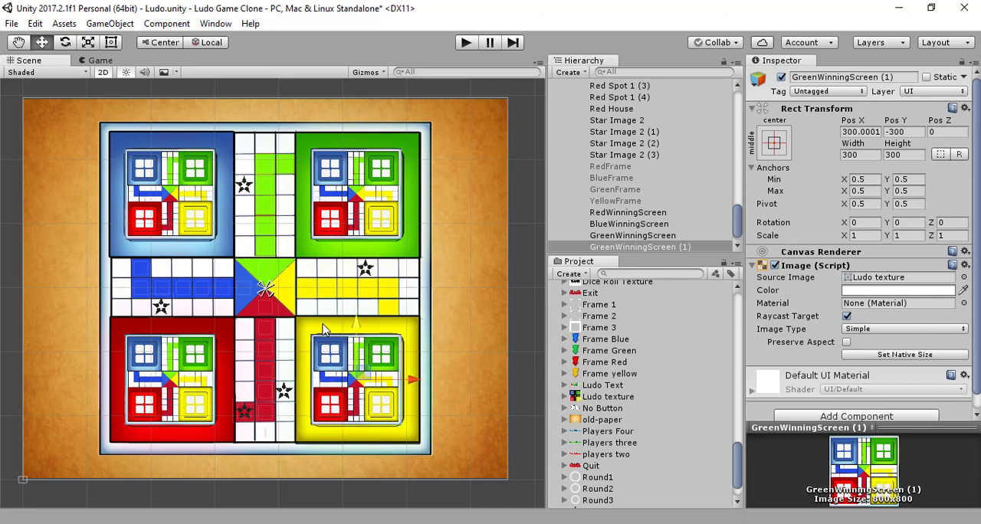
- Rename the copy on the yellow base as YellowWinningScreen
{"action": "left_click", "coordinate": [901, 77]}
{"action": "left_click", "coordinate": [900, 77]}
{"action": "key", "text": "BackSpace"}
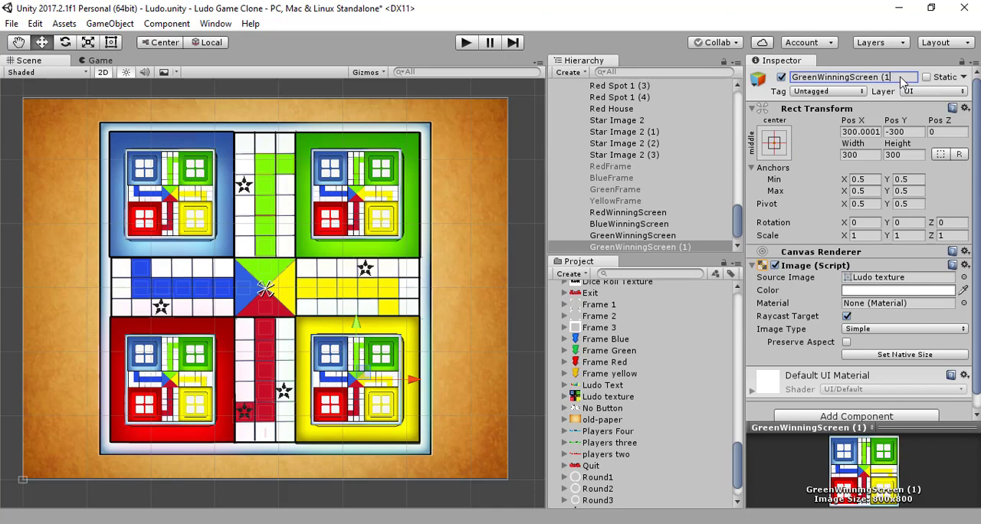
{"action": "key", "text": "BackSpace"}
{"action": "key", "text": "BackSpace"}
{"action": "key", "text": "BackSpace"}
{"action": "double_click", "coordinate": [817, 76]}
{"action": "left_click", "coordinate": [816, 78]}
{"action": "left_click_drag", "start_coordinate": [816, 77], "coordinate": [793, 83]}
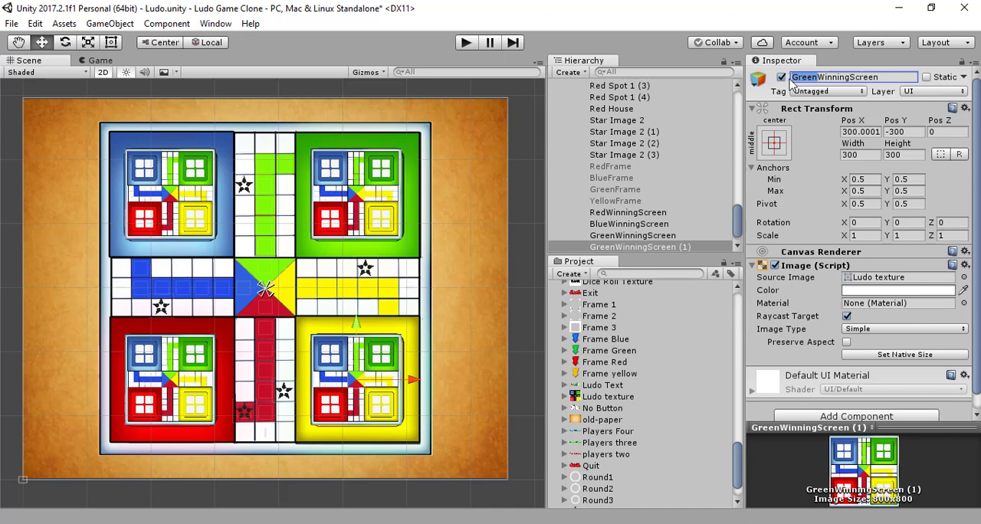
{"action": "type", "text": "Yellow"}
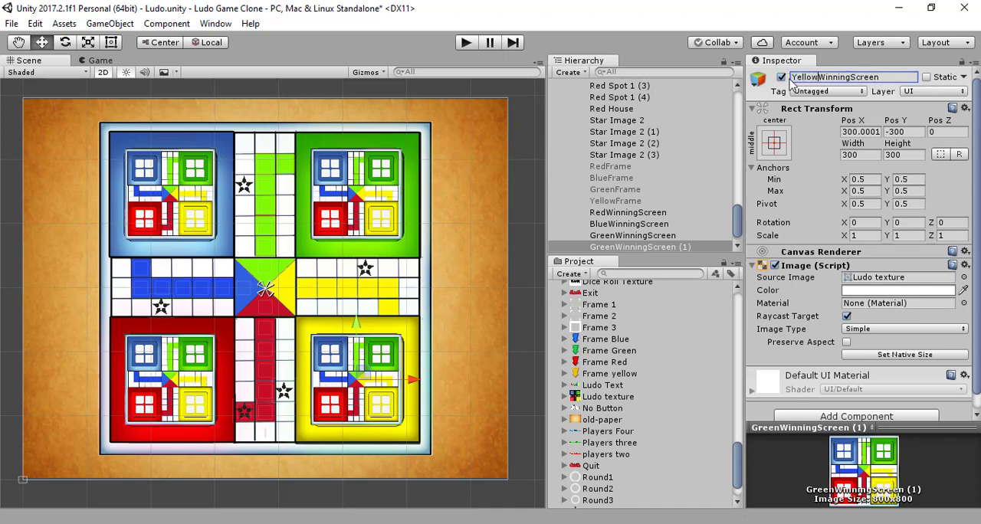
{"action": "key", "text": "Return"}
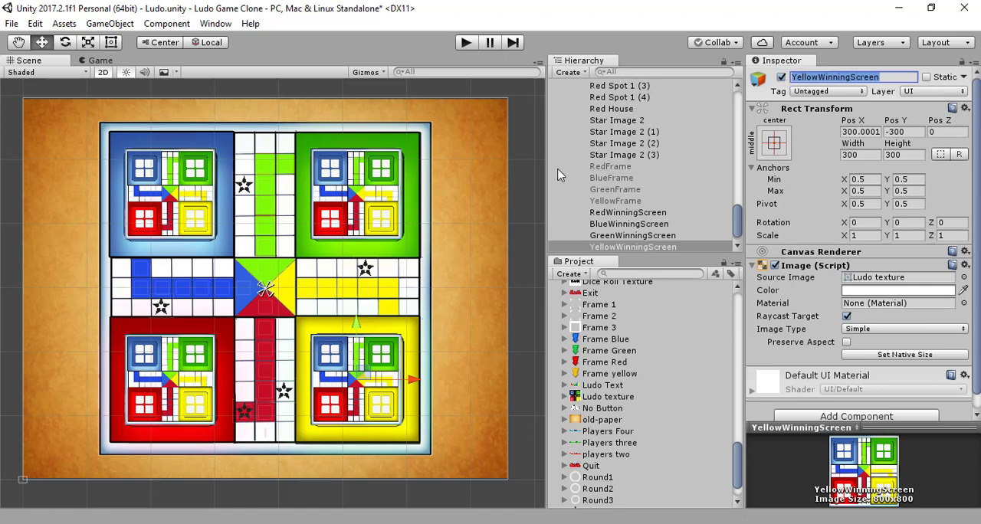
- Deactivate the red, blue, green and yellow winning screen objects together so they are hidden on the board
{"action": "left_click", "coordinate": [633, 214]}
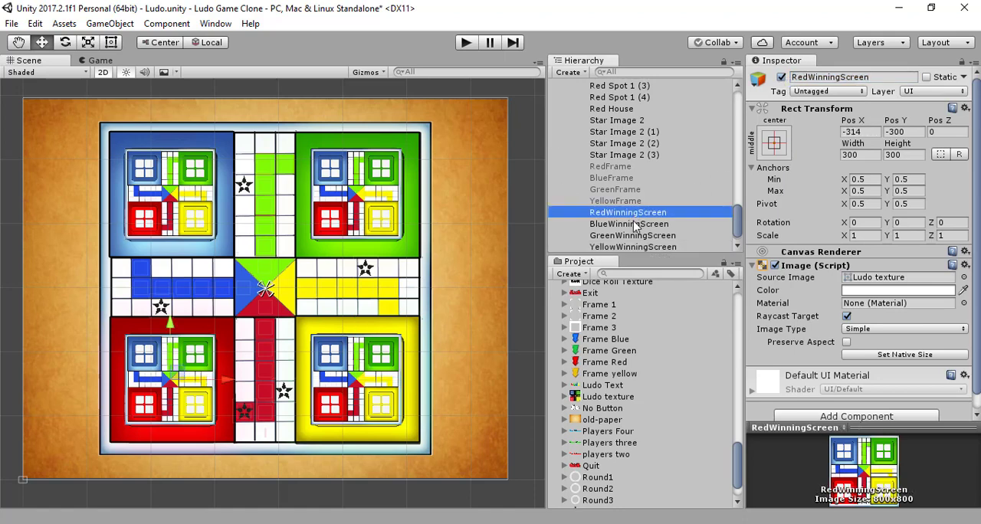
{"action": "left_click", "coordinate": [630, 247], "text": "shift"}
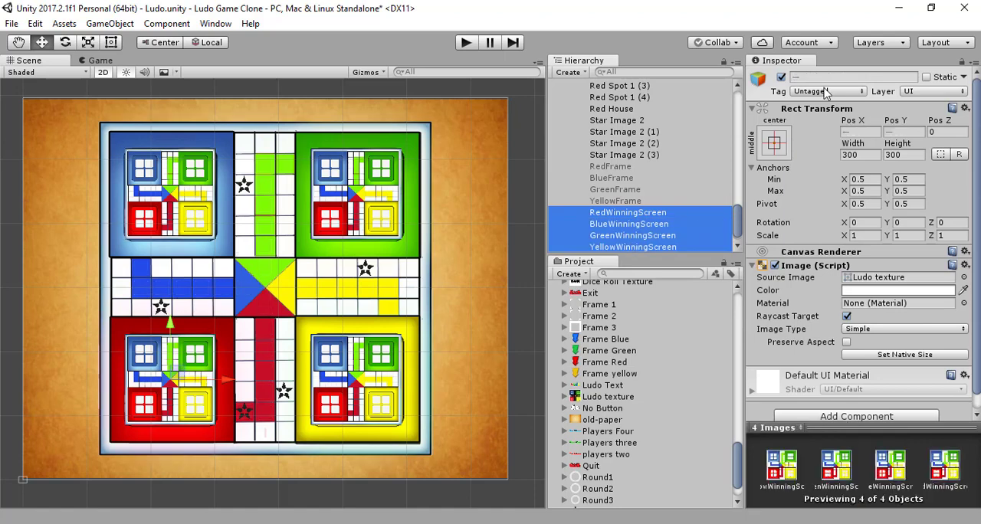
{"action": "left_click", "coordinate": [781, 77]}
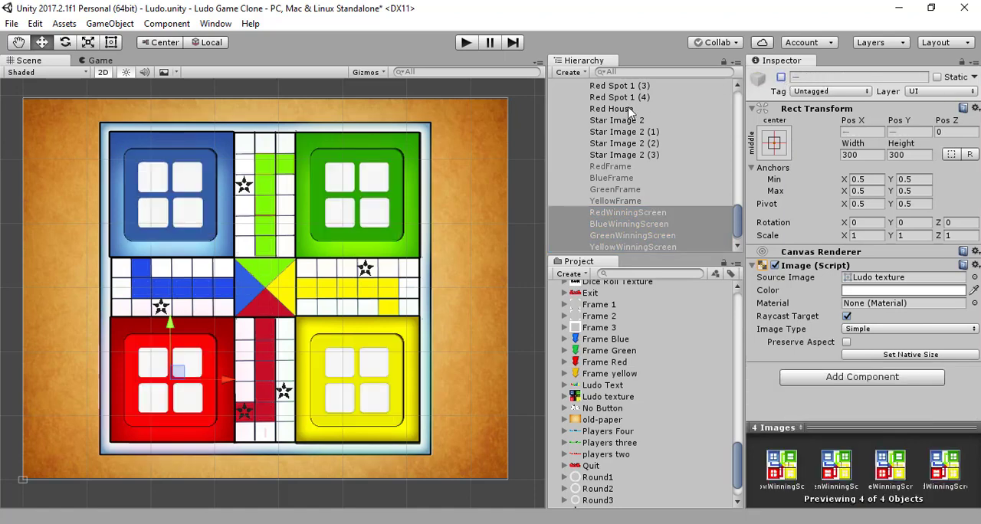
{"action": "scroll", "coordinate": [662, 187], "scroll_direction": "up", "scroll_amount": 15}
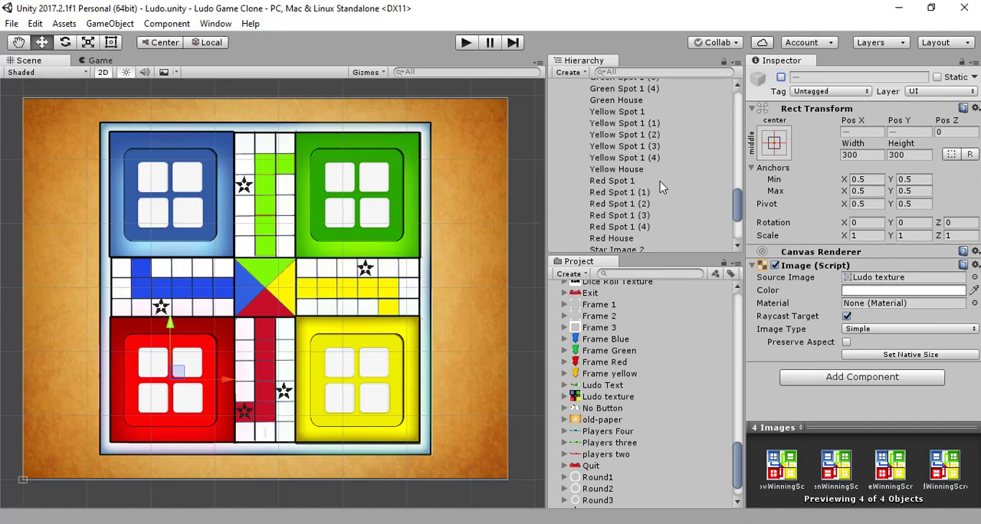
{"action": "scroll", "coordinate": [661, 187], "scroll_direction": "up", "scroll_amount": 5}
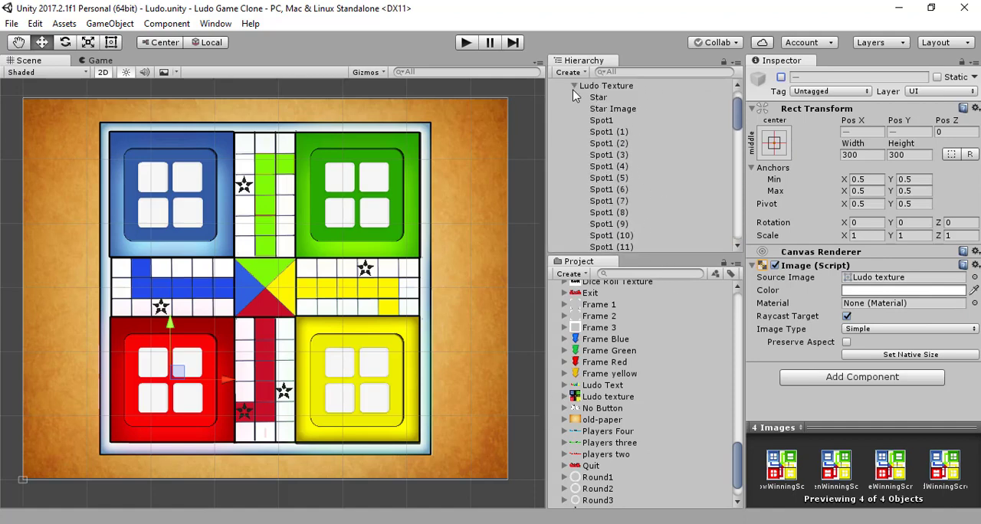
{"action": "scroll", "coordinate": [602, 132], "scroll_direction": "down", "scroll_amount": 20}
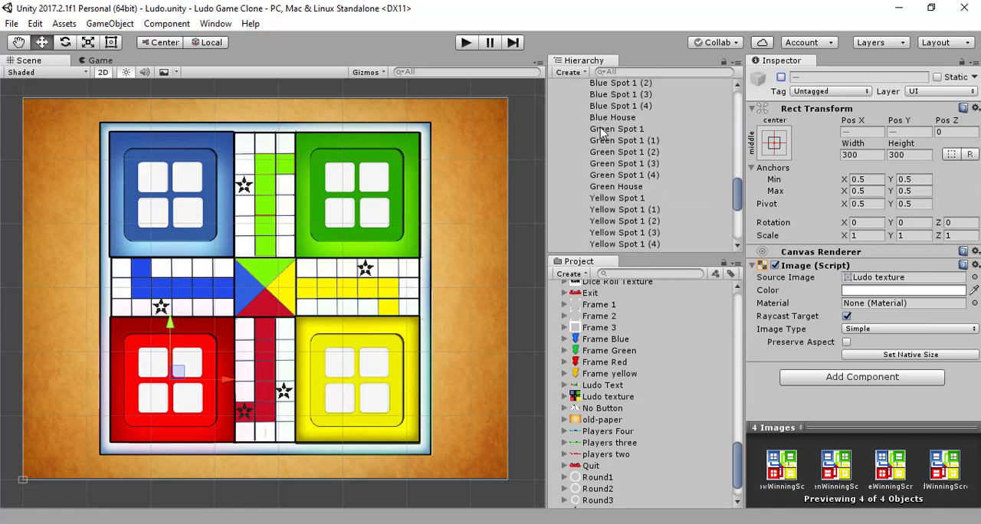
{"action": "scroll", "coordinate": [601, 132], "scroll_direction": "down", "scroll_amount": 5}
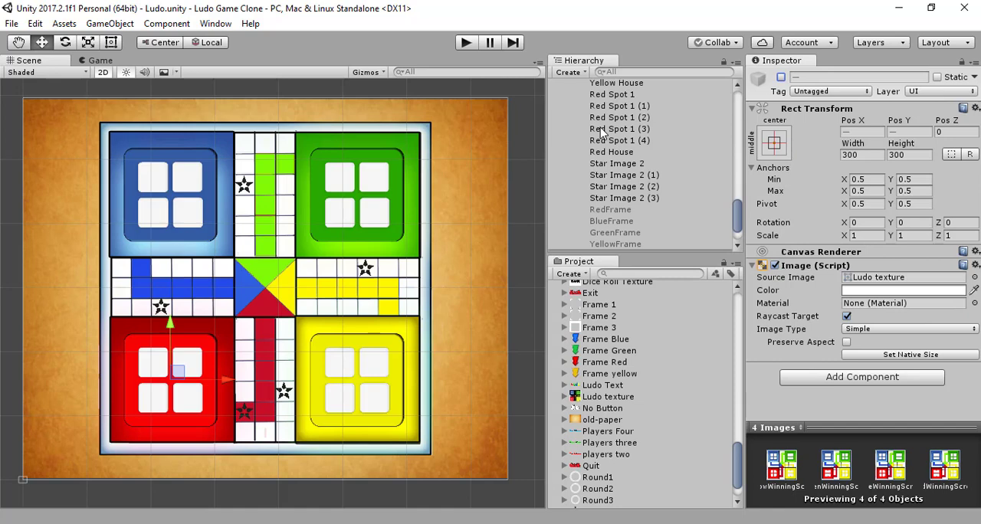
{"action": "scroll", "coordinate": [601, 132], "scroll_direction": "down", "scroll_amount": 4}
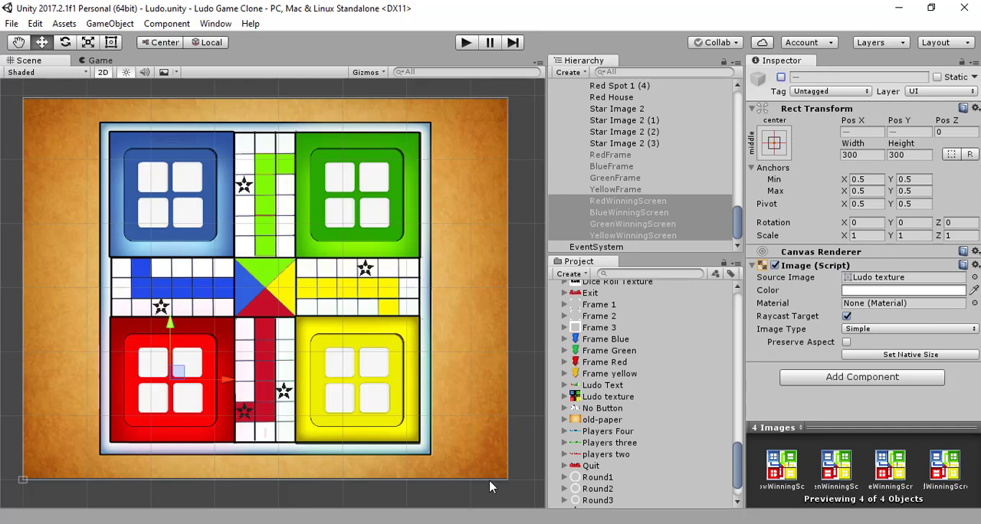
{"action": "left_click", "coordinate": [482, 523]}
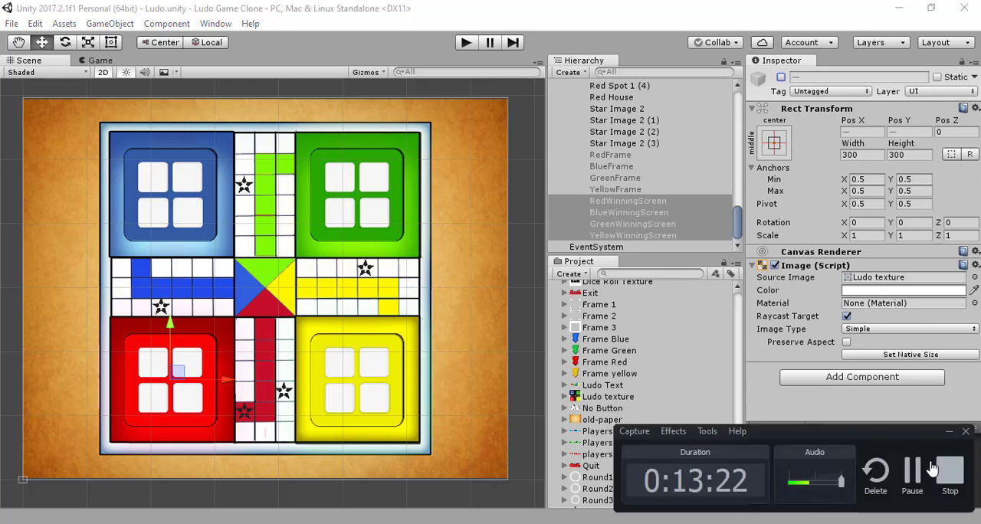